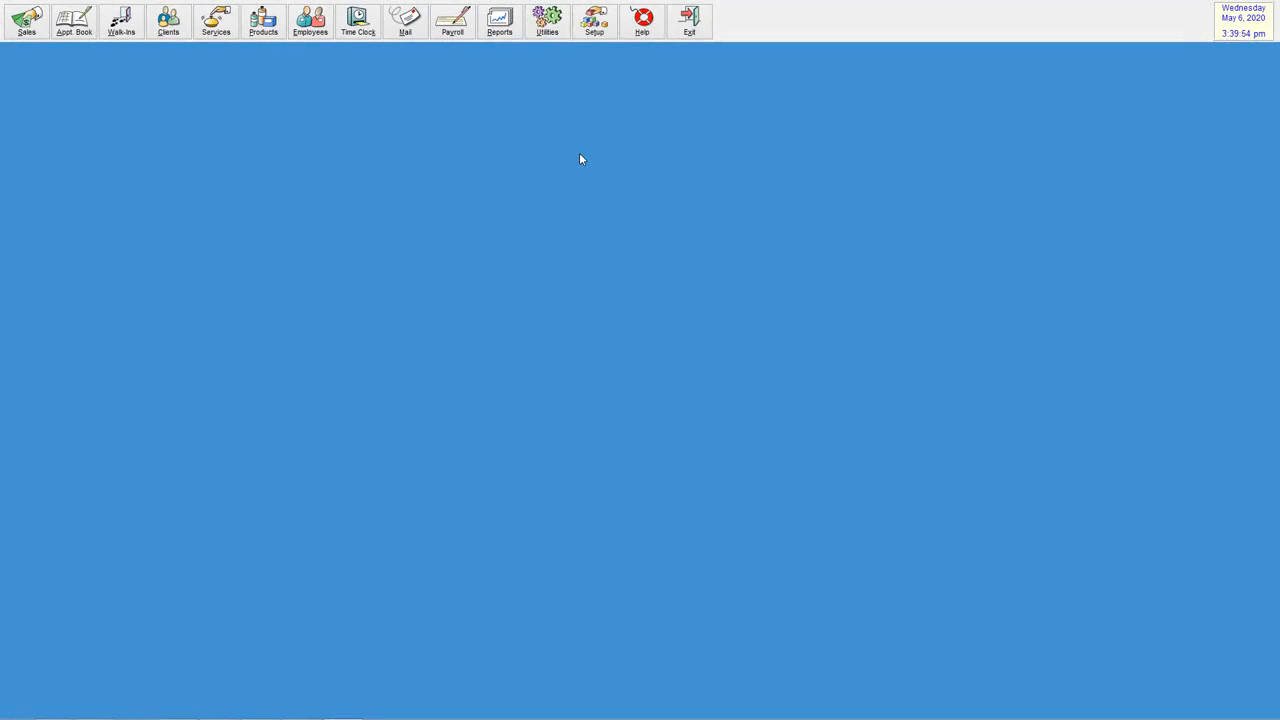
Step: Open the loyalty points setup for editing and enable loyalty points
left_click(594, 20)
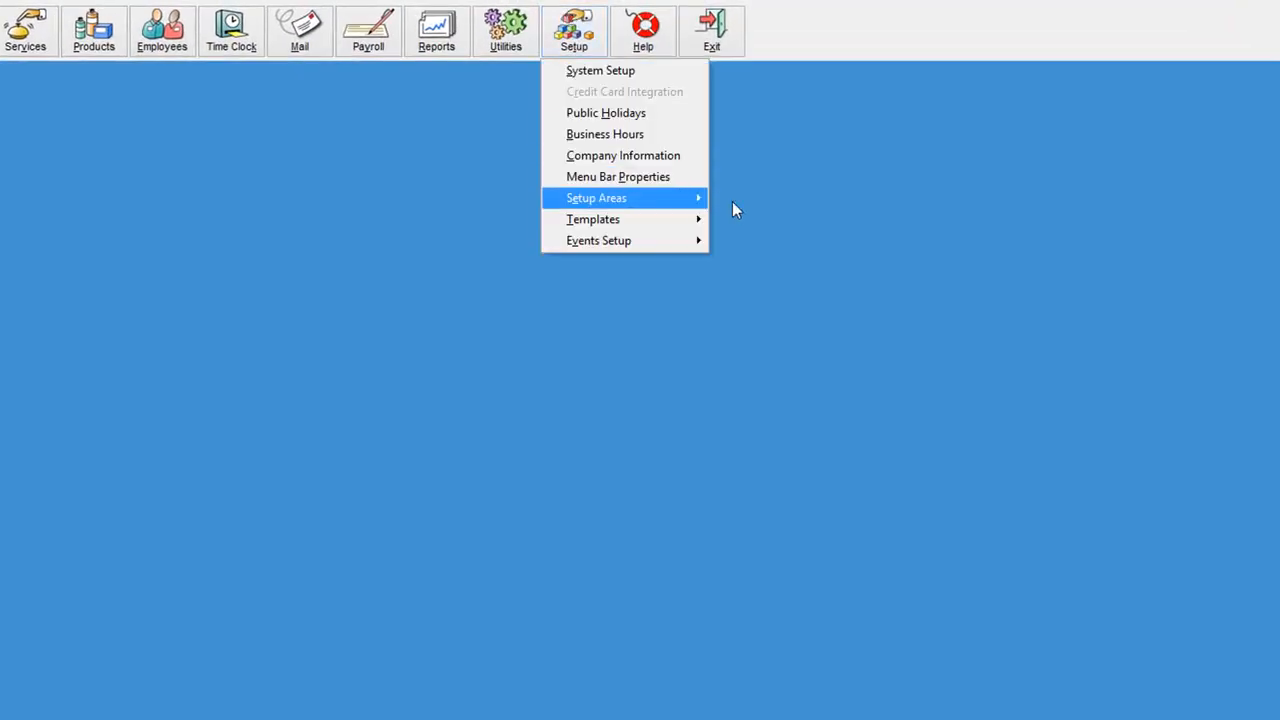
mouse_move(689, 200)
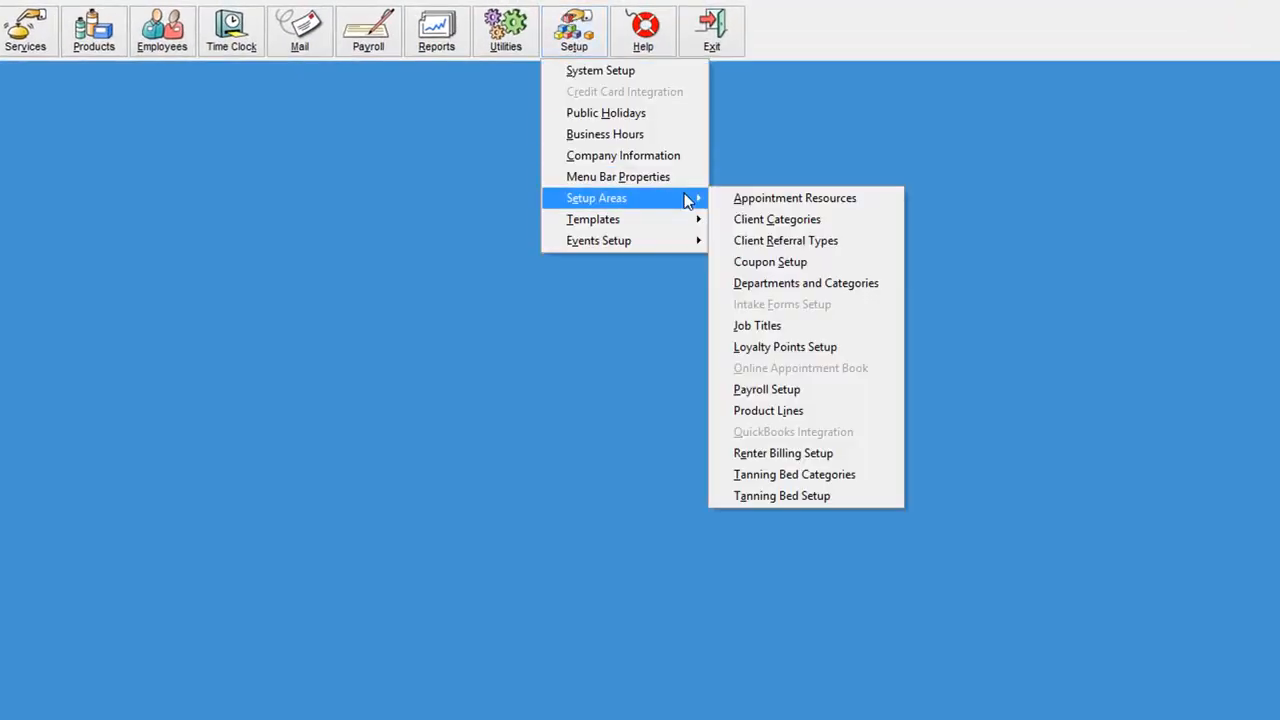
left_click(866, 350)
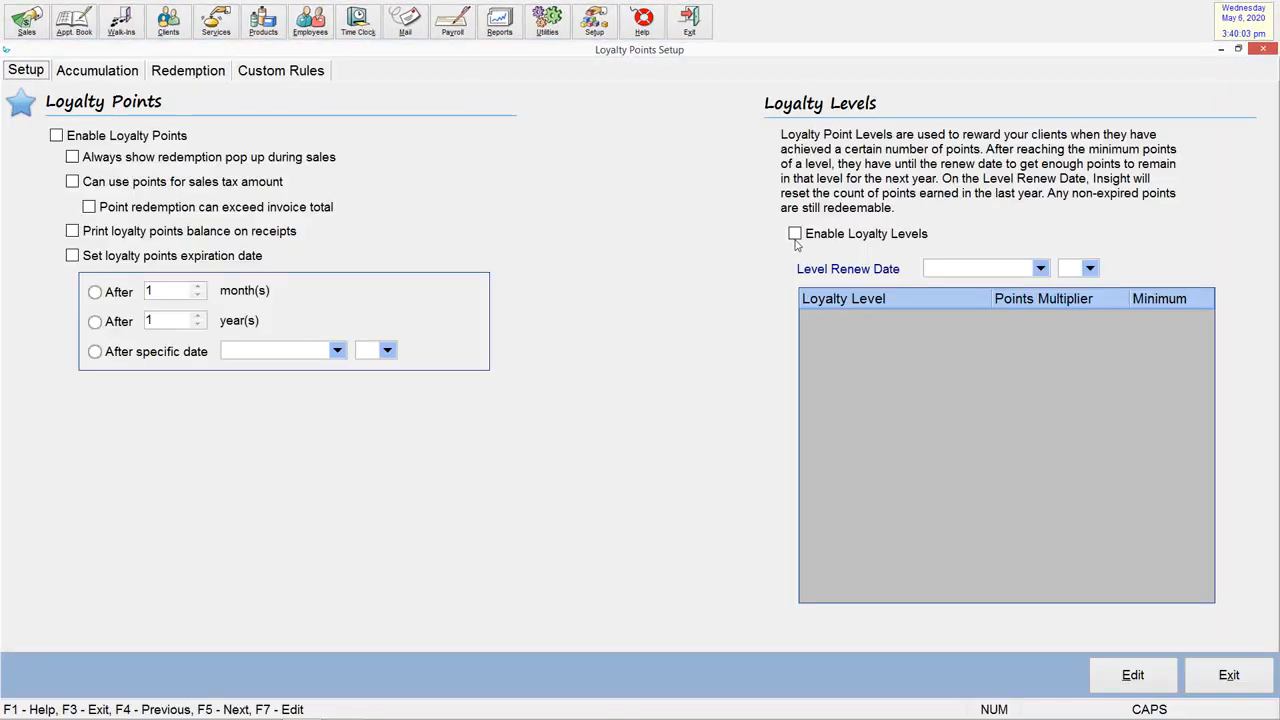
left_click(1130, 686)
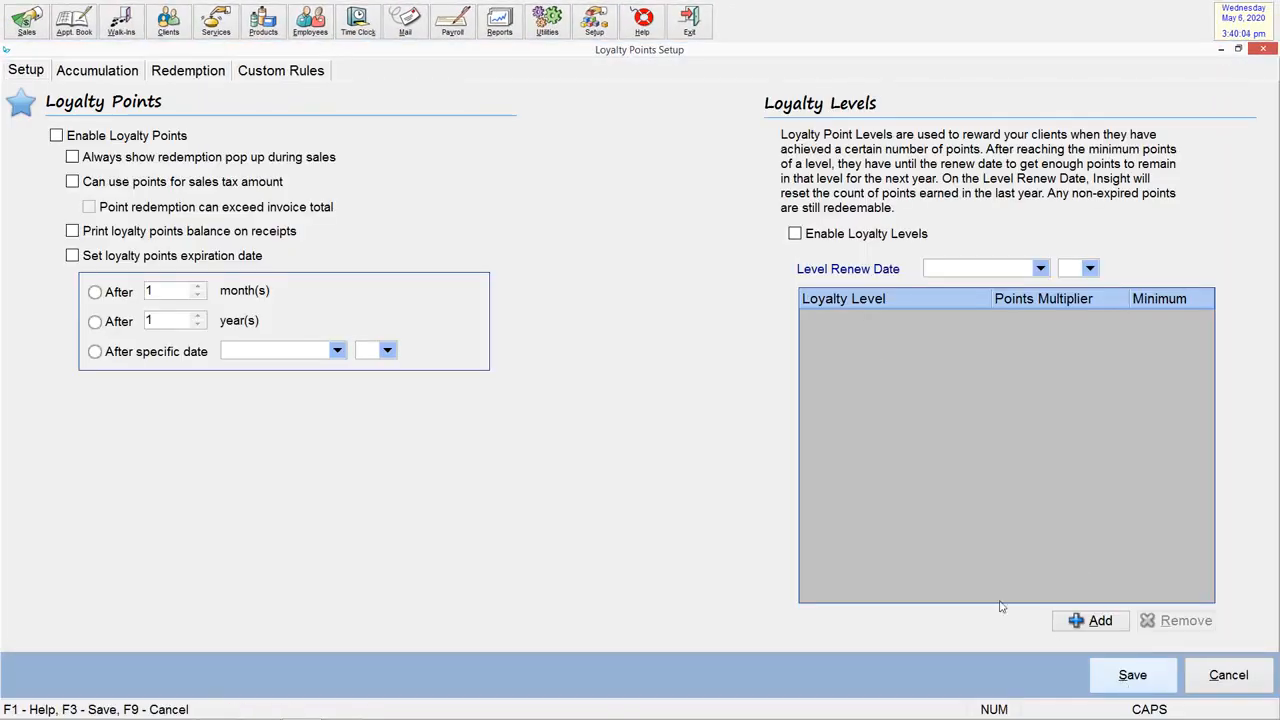
left_click(72, 141)
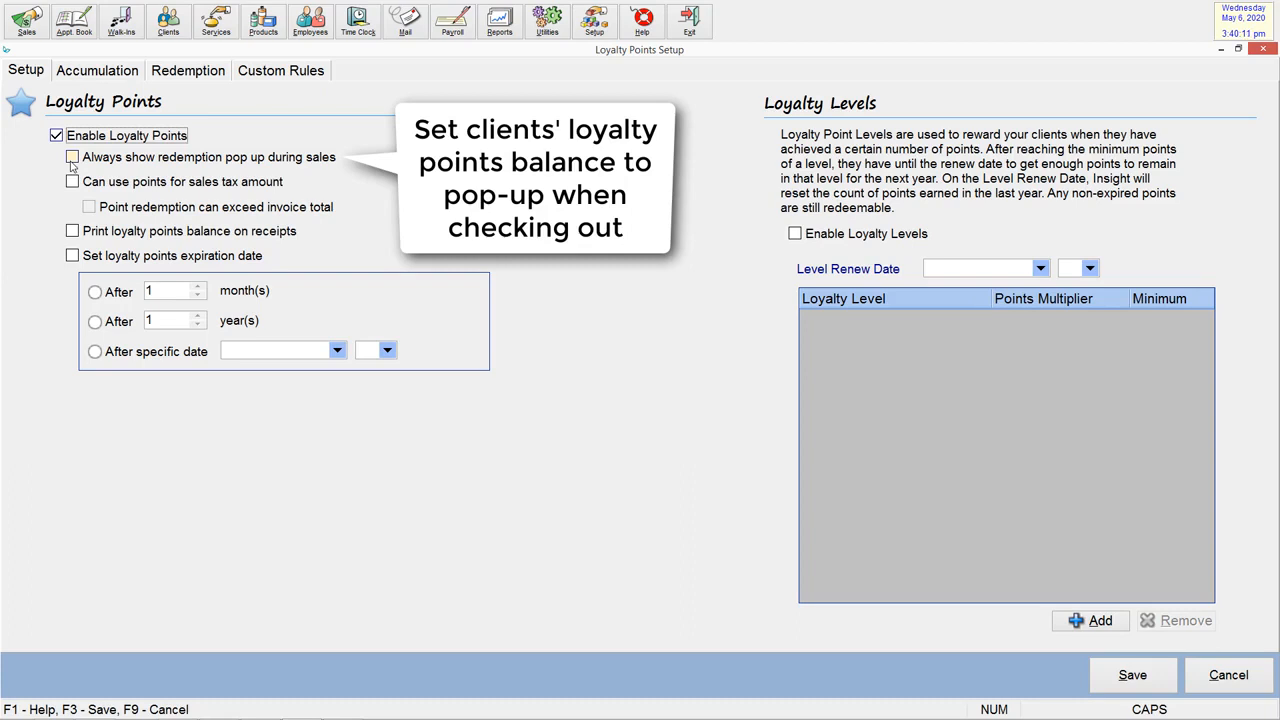
Step: Try the redemption pop-up, sales tax and receipt balance options, switching each one back off
left_click(72, 160)
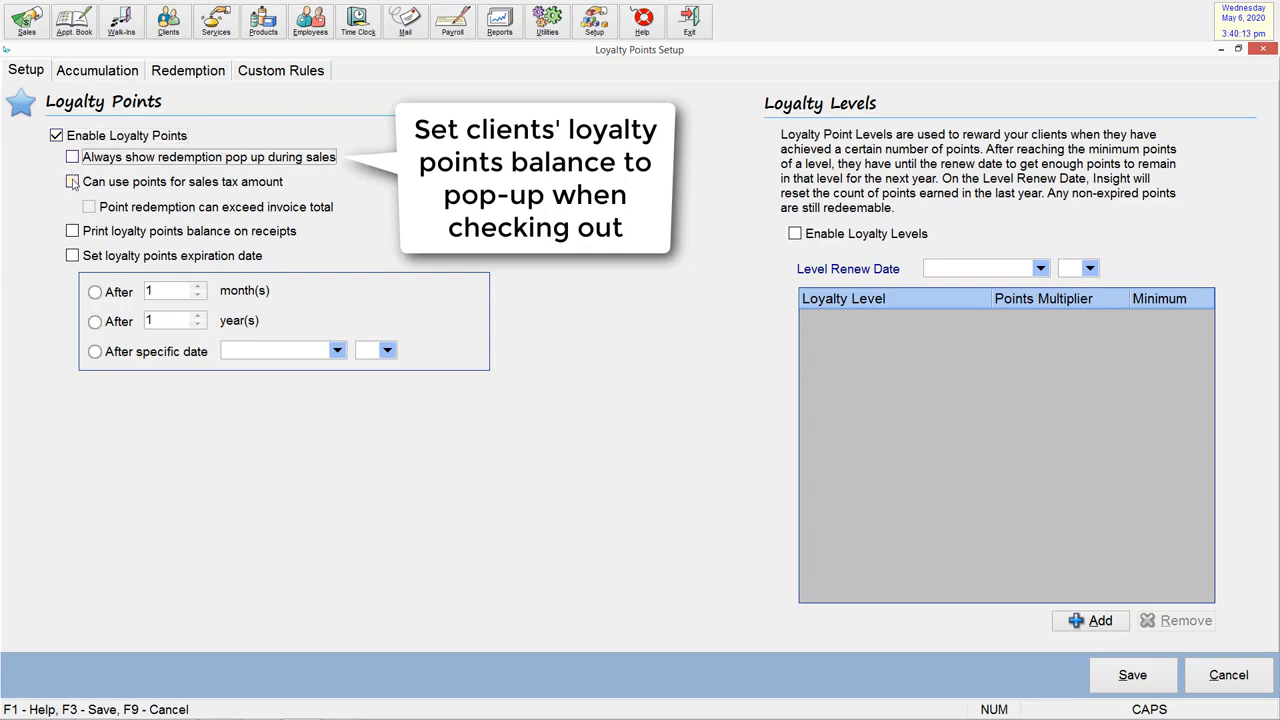
left_click(72, 183)
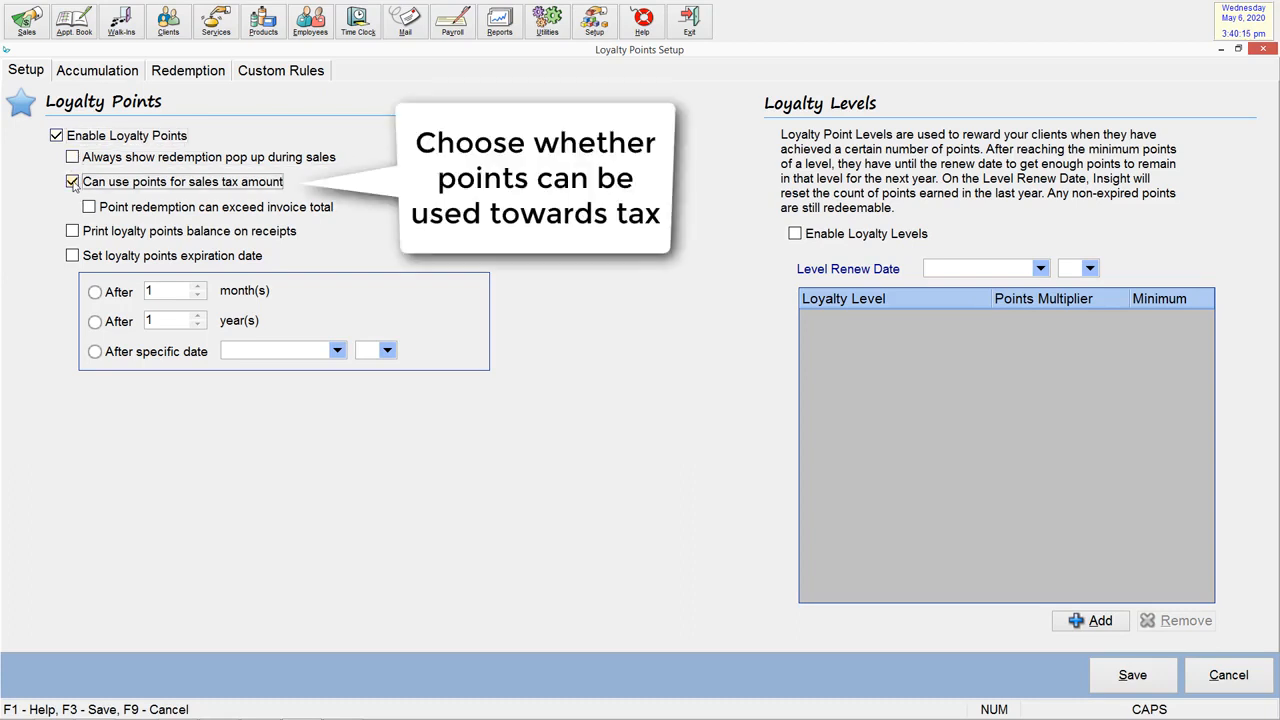
left_click(73, 183)
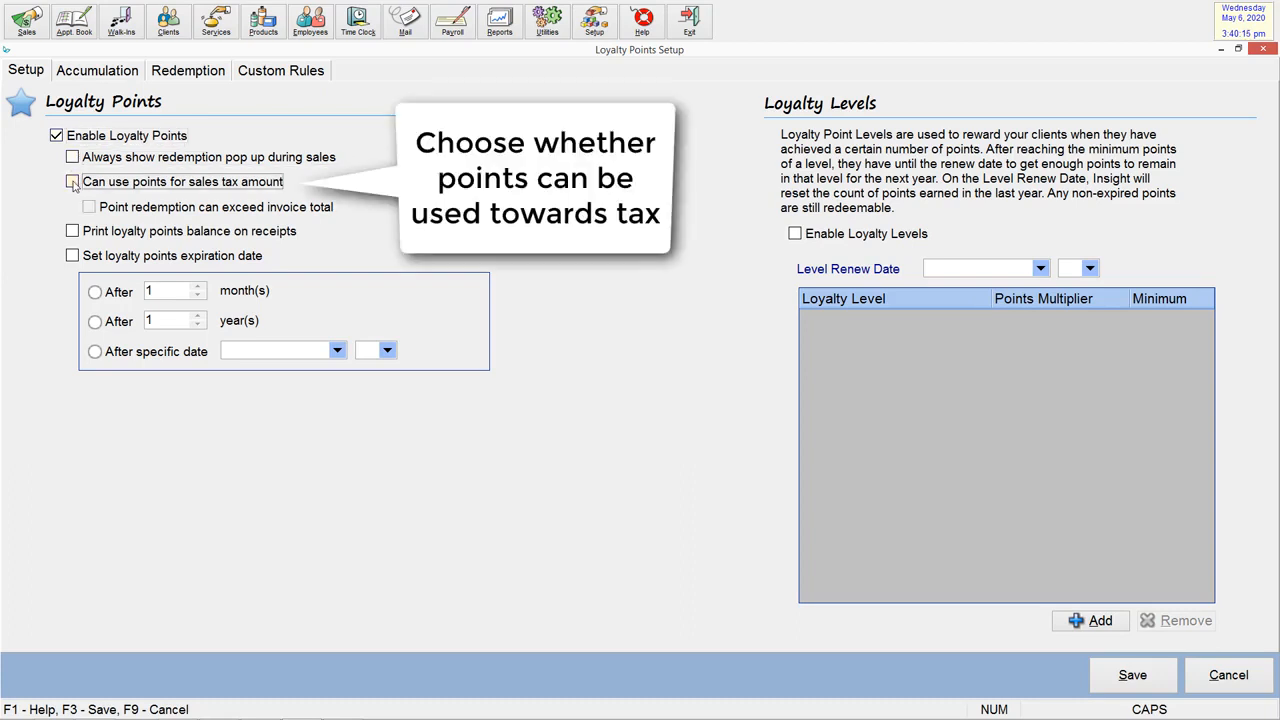
left_click(71, 235)
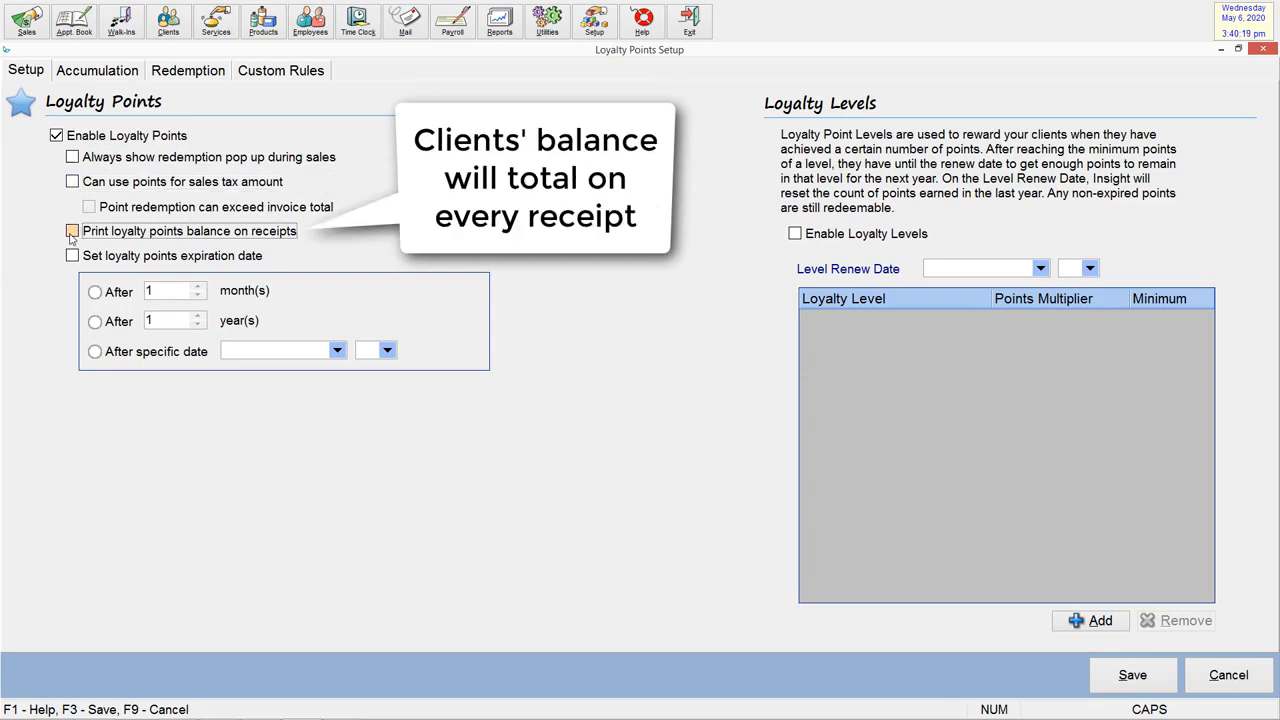
left_click(71, 236)
Step: Try the points expiration choices for months, years and a specific date, then turn the expiration date back off
left_click(72, 256)
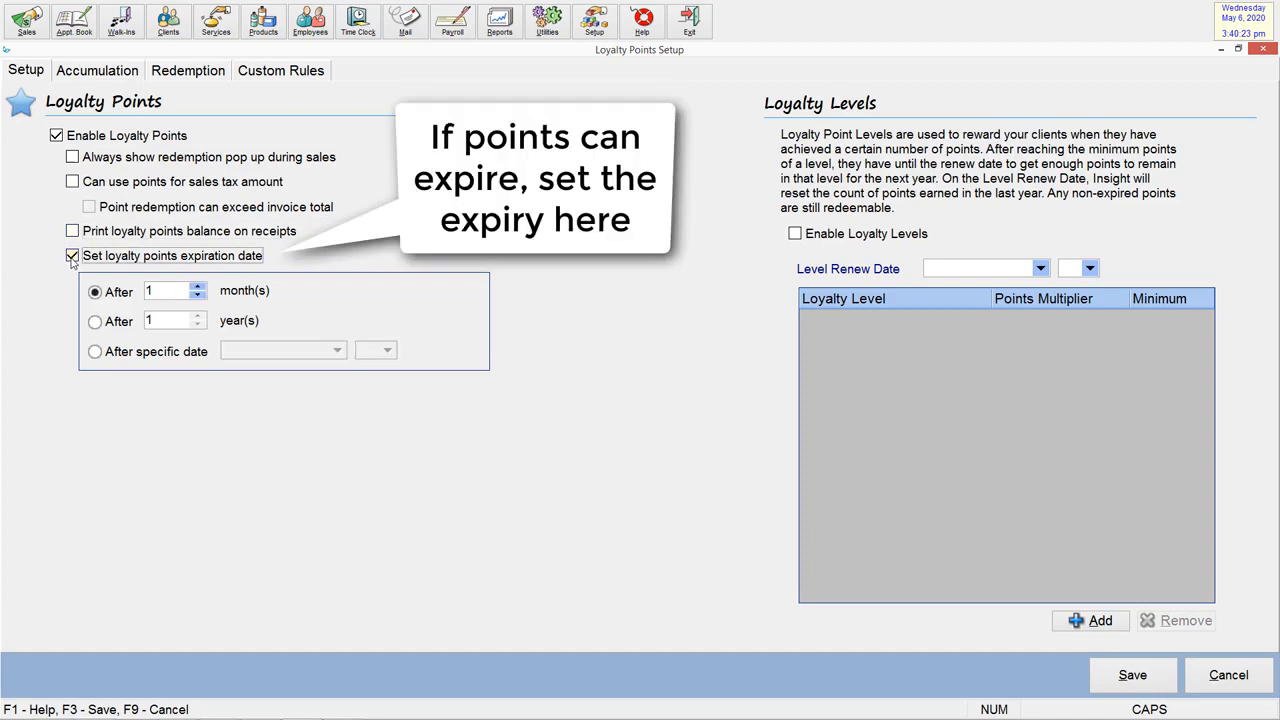
left_click(95, 322)
left_click(95, 352)
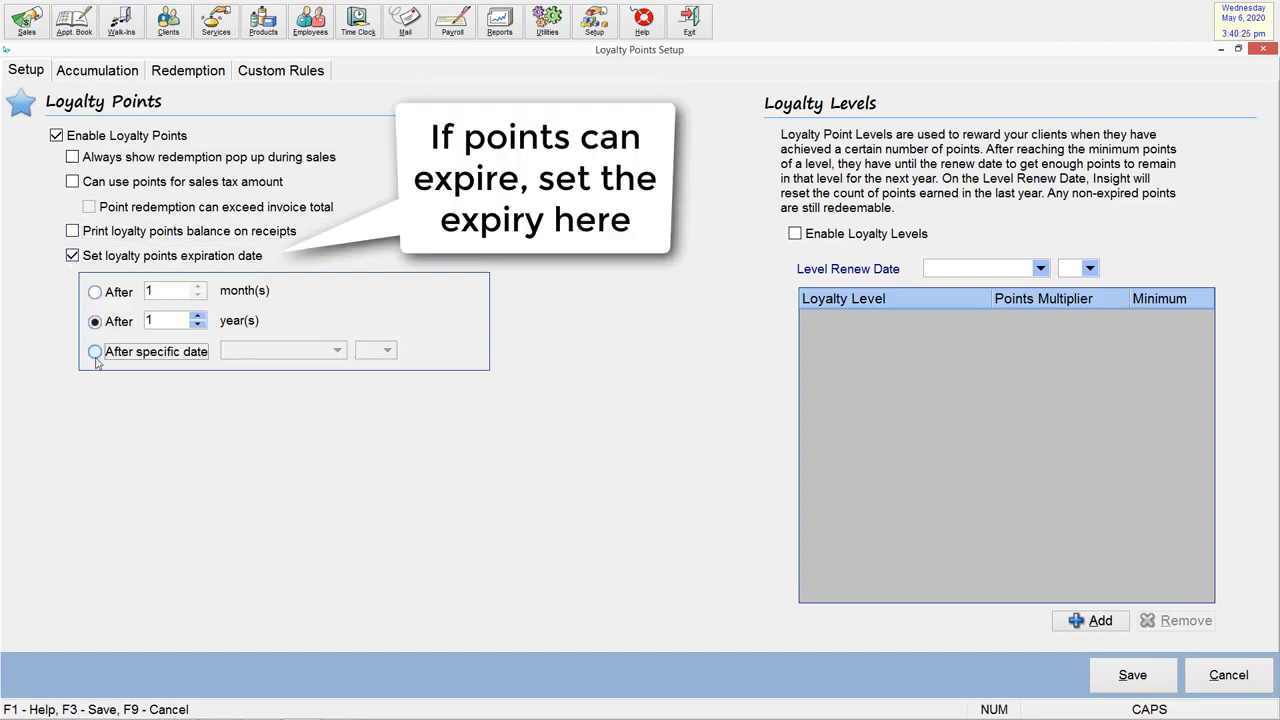
left_click(92, 290)
left_click(72, 256)
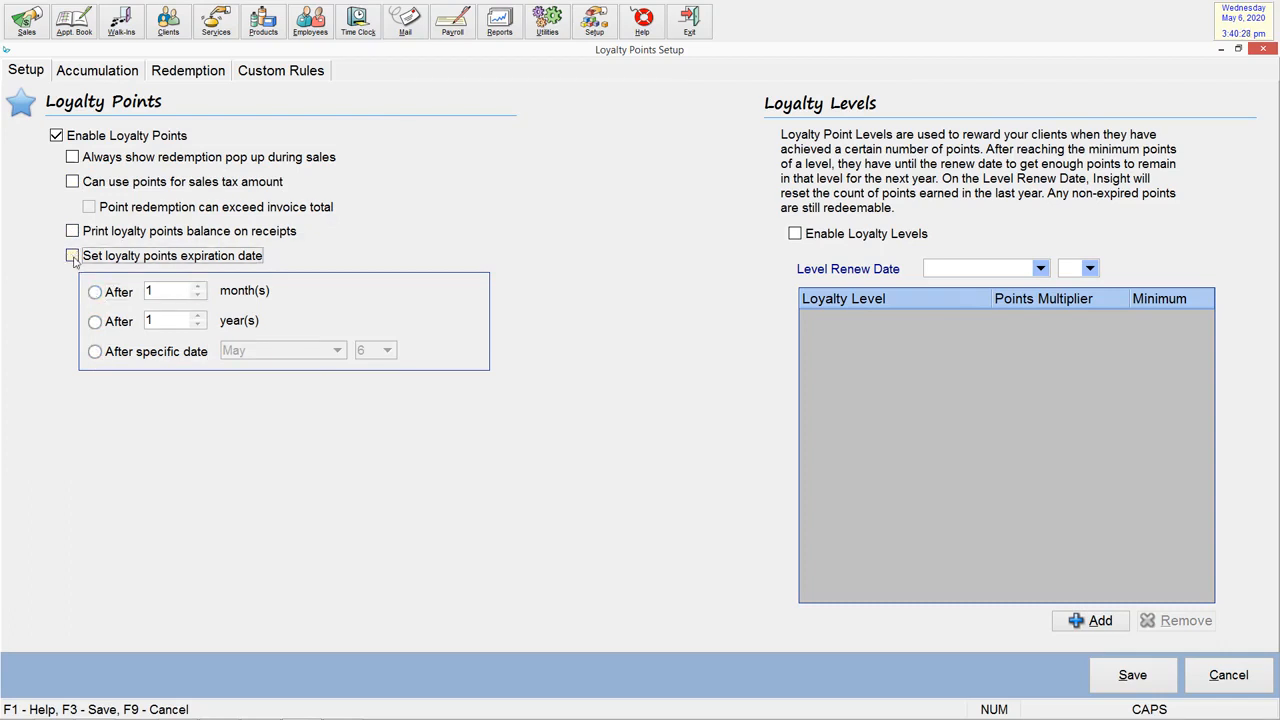
Step: Enable loyalty levels and rename the Default level to New Clients
left_click(795, 234)
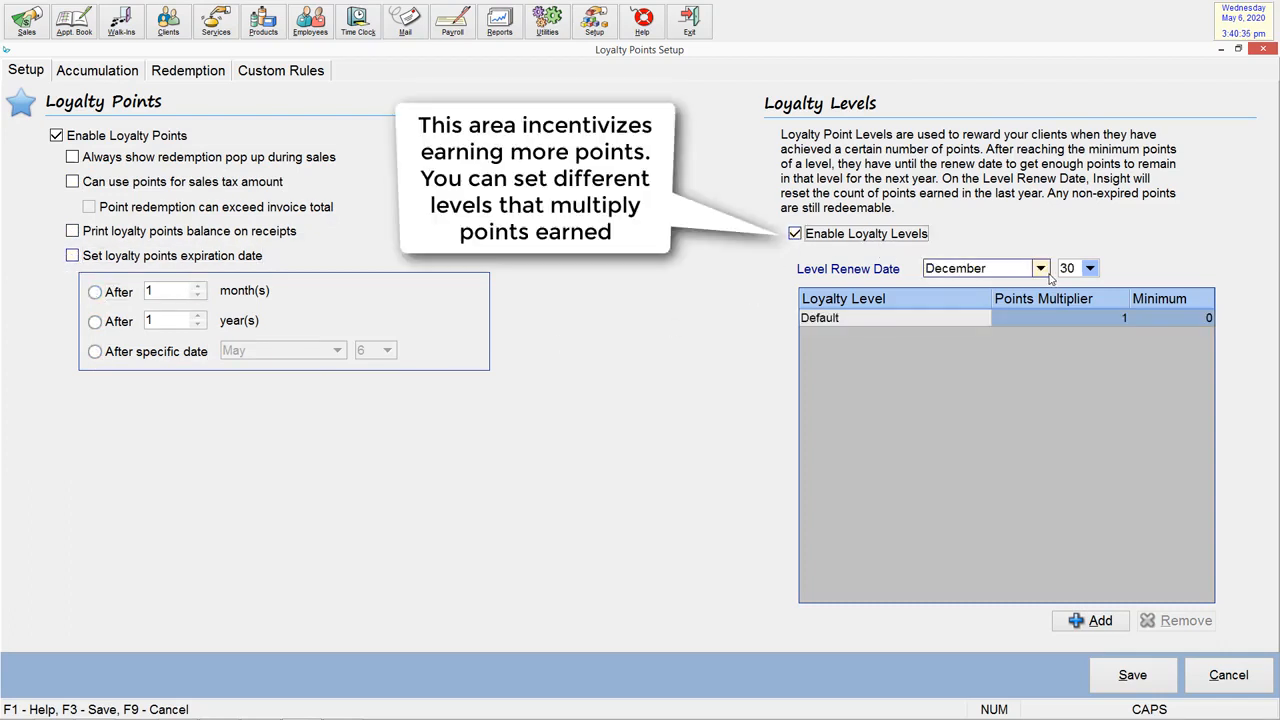
left_click(932, 317)
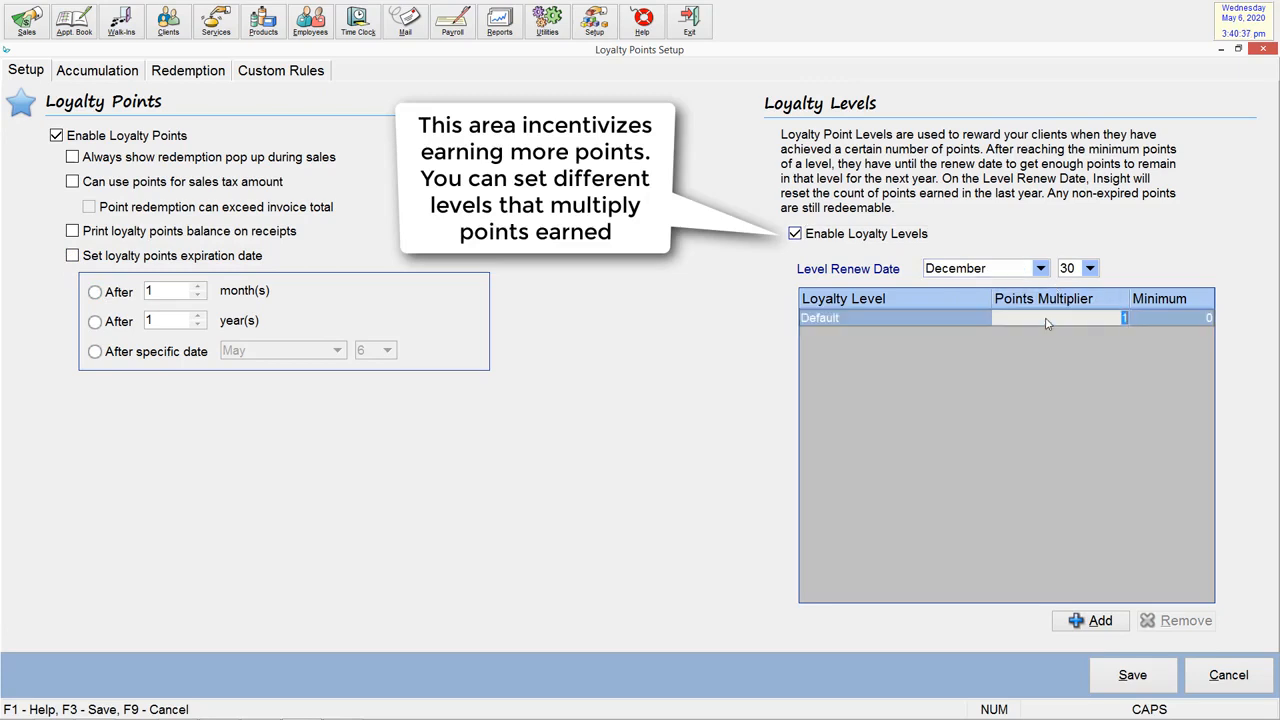
left_click(932, 317)
type("New Clients")
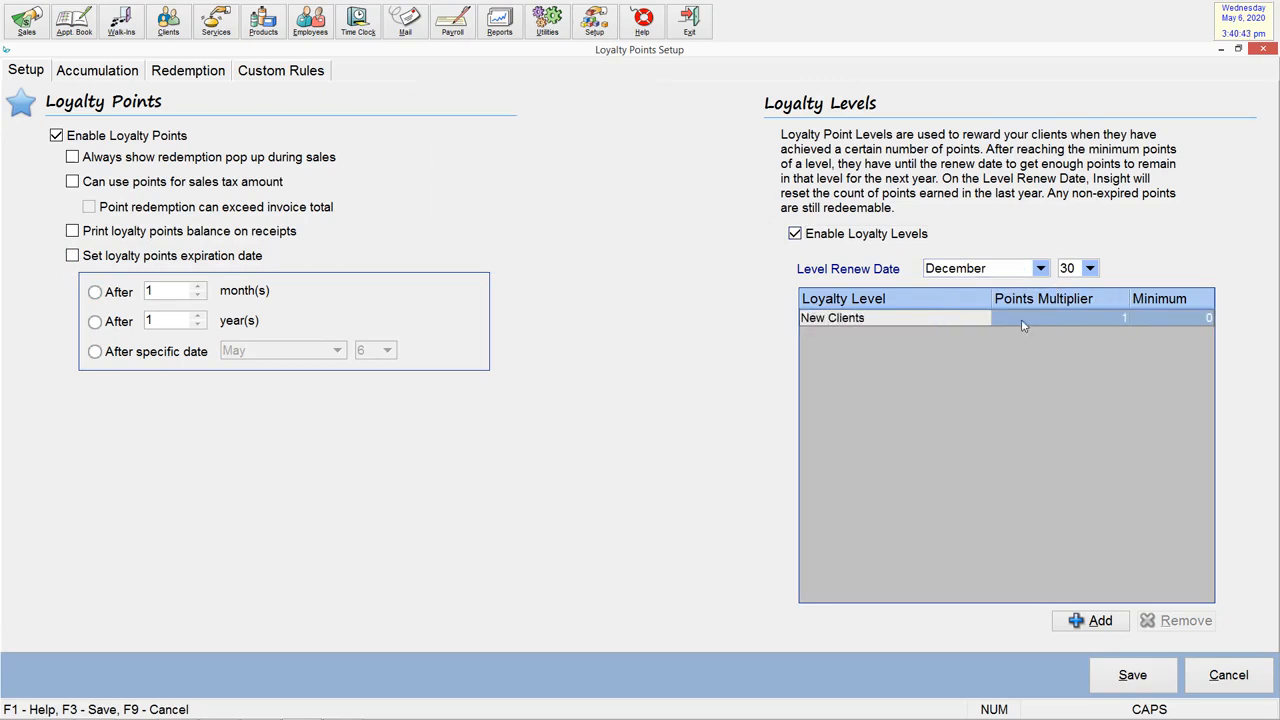
left_click(1021, 319)
Step: Add a VIPs loyalty level with a points multiplier of 3 and a minimum of 300, and save the setup
left_click(1094, 621)
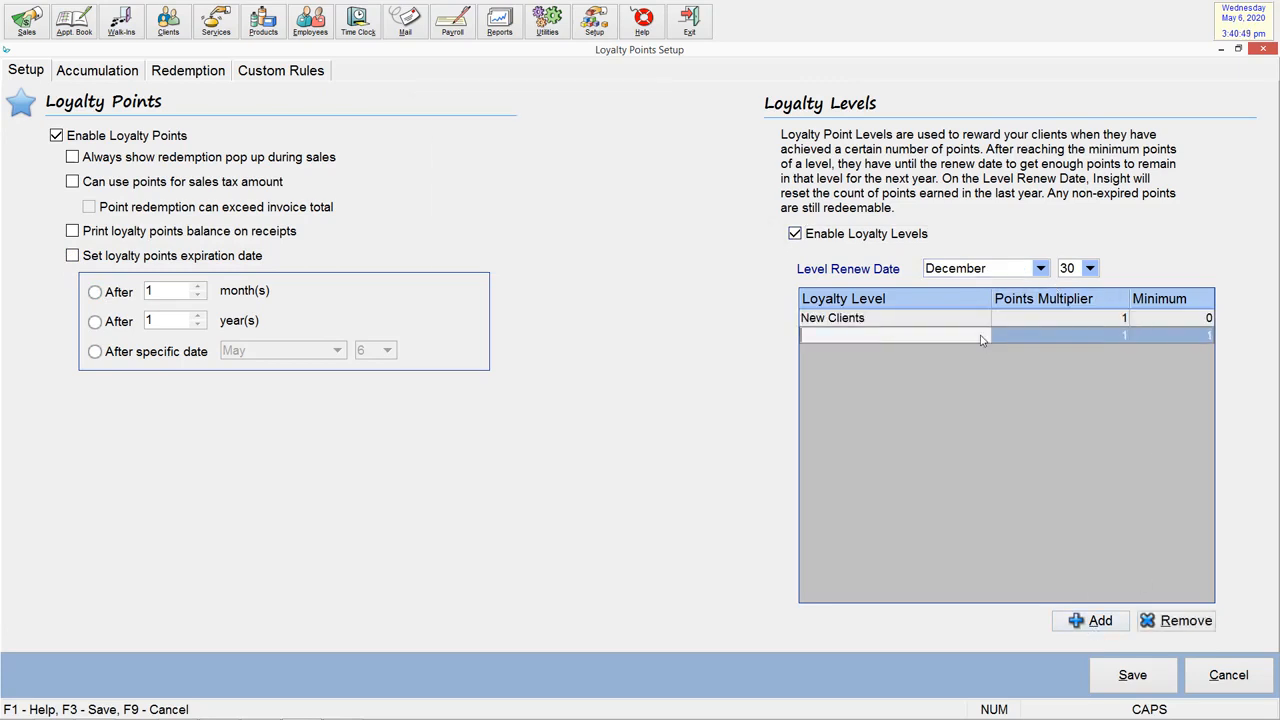
type("VIPs")
key("Tab")
type("3")
key("Tab")
type("300")
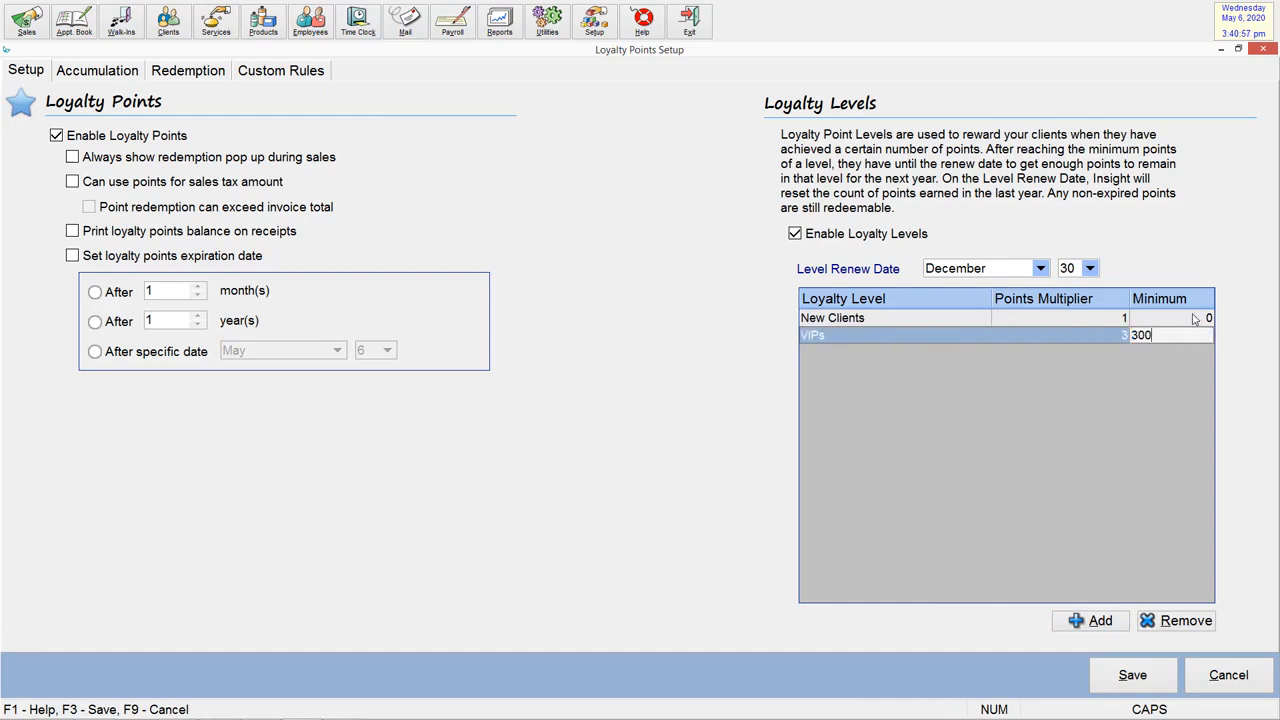
left_click(1085, 457)
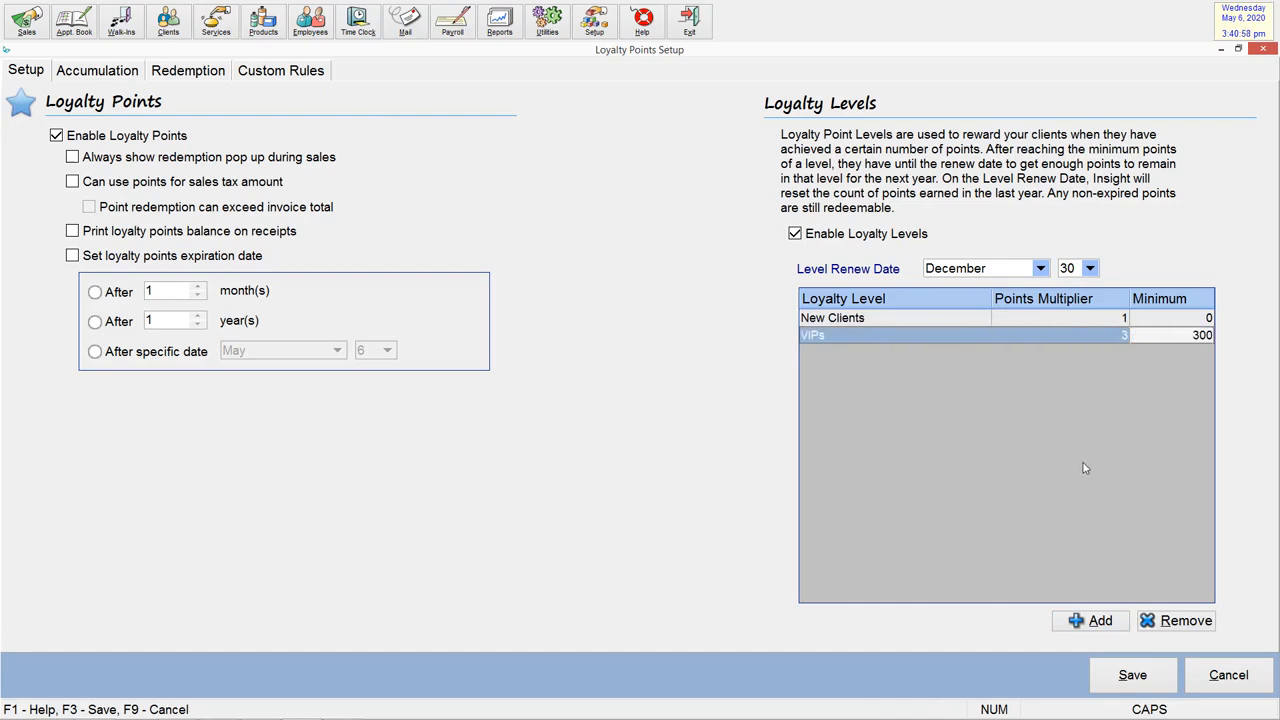
left_click(1117, 678)
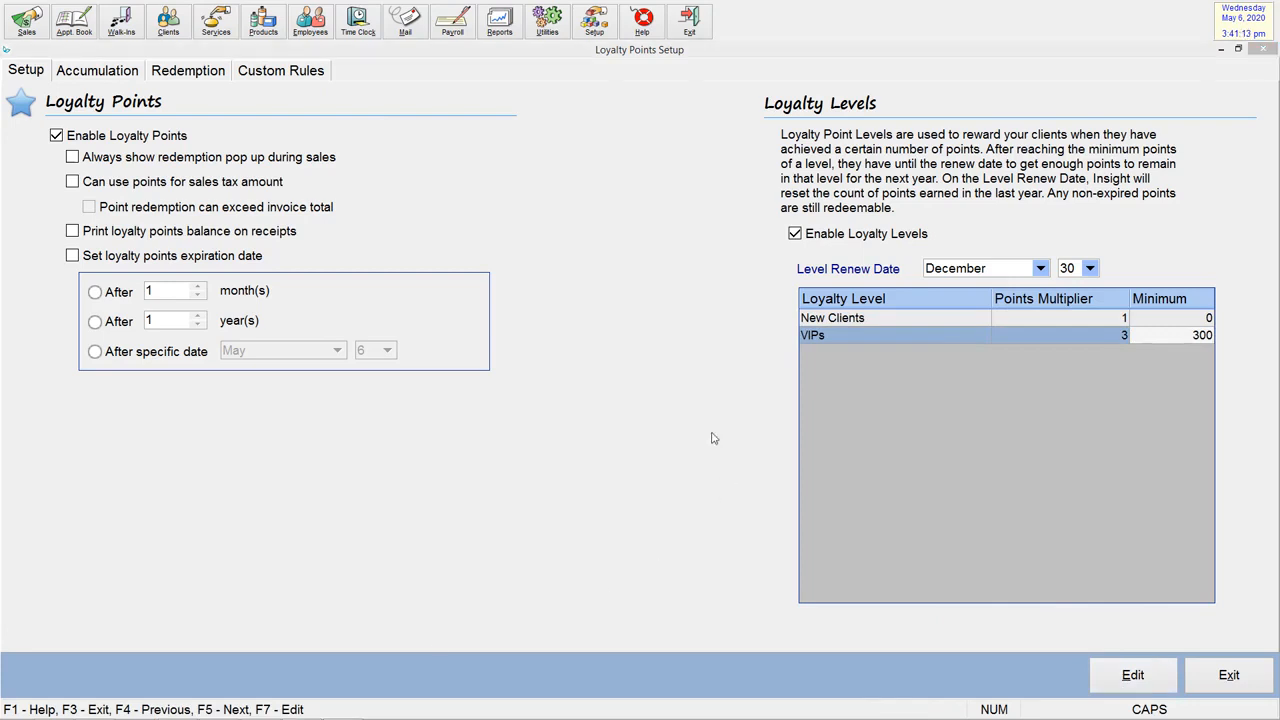
Step: Open the accumulation settings, try the method earning separate points for products and services, and go through its points and dollar amounts
left_click(118, 71)
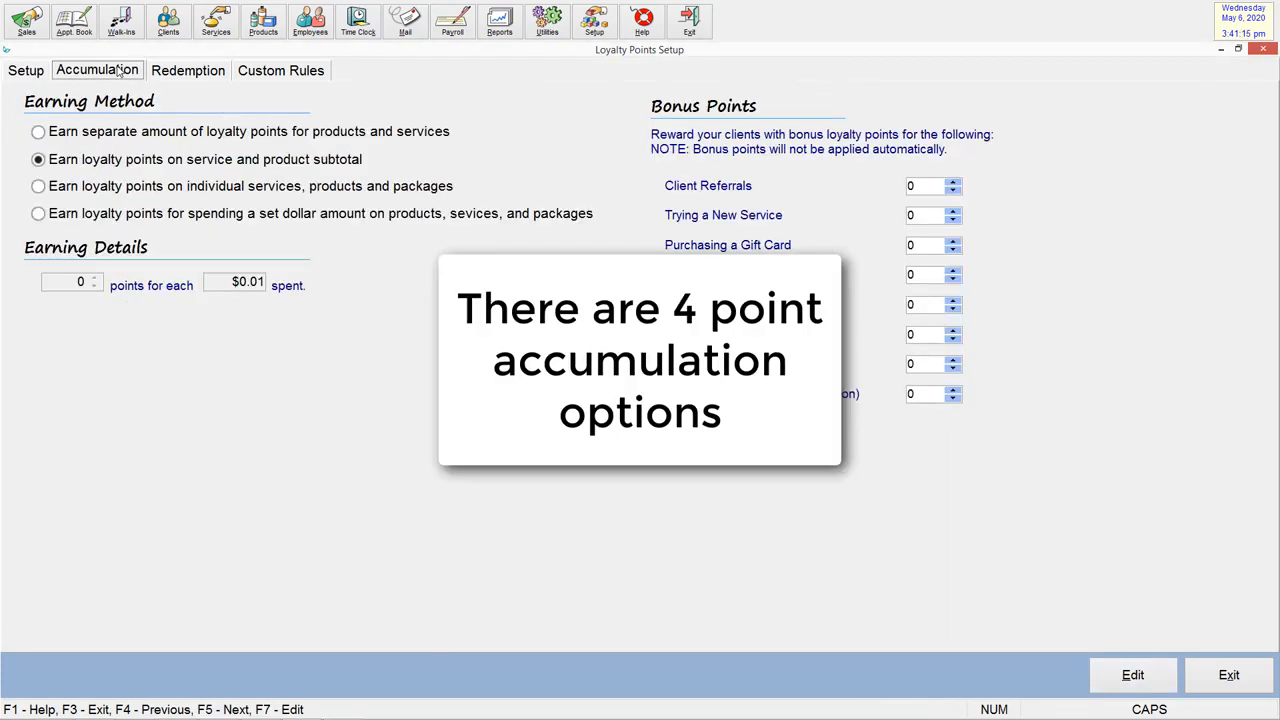
left_click(38, 132)
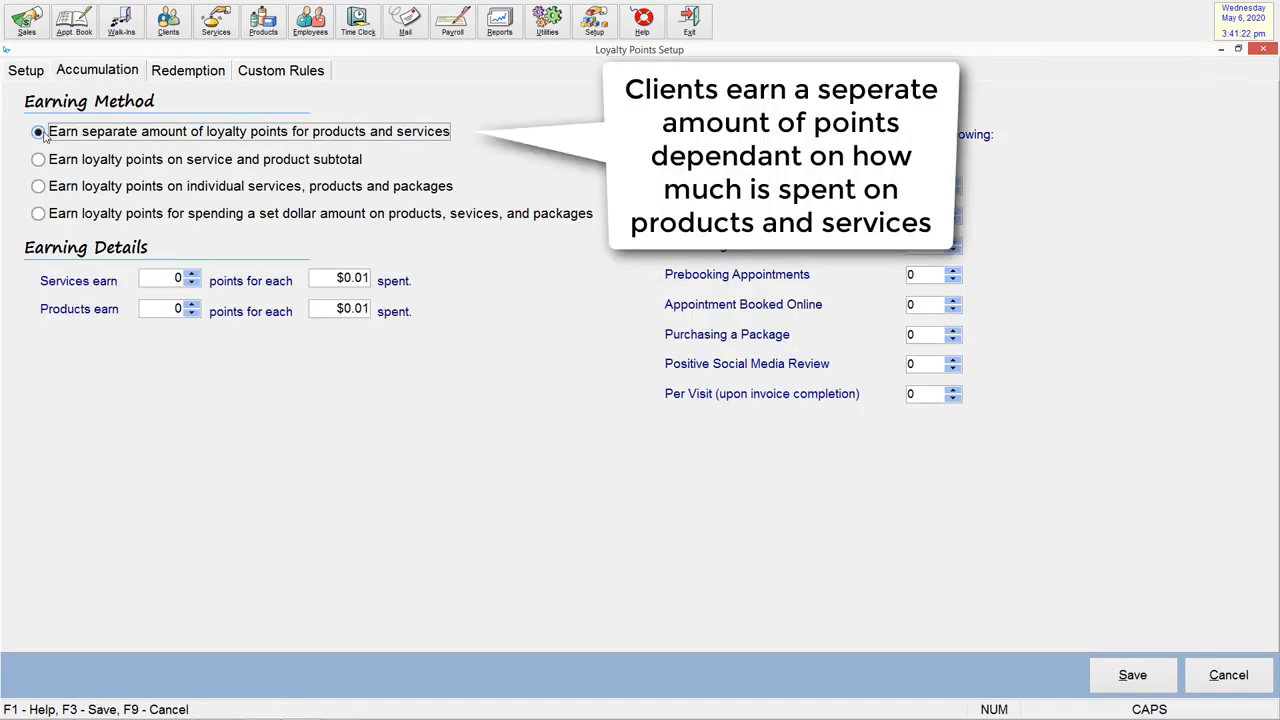
left_click(165, 279)
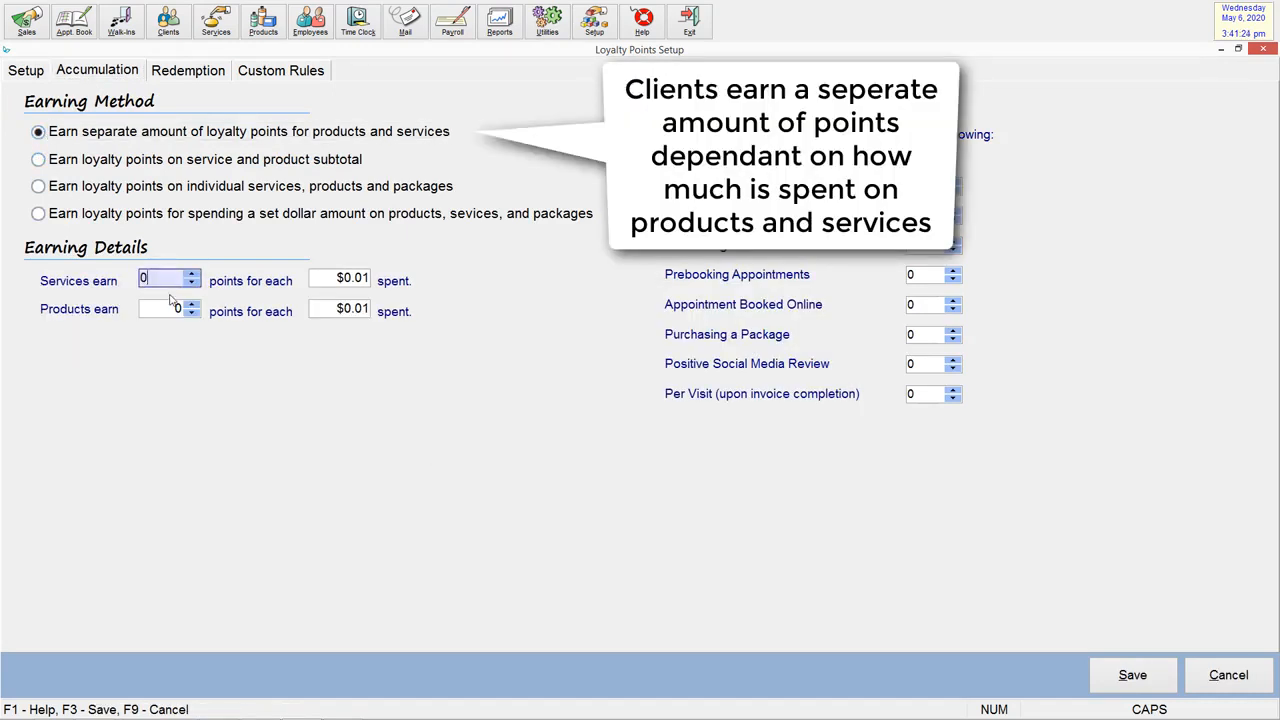
left_click(165, 309)
left_click(367, 280)
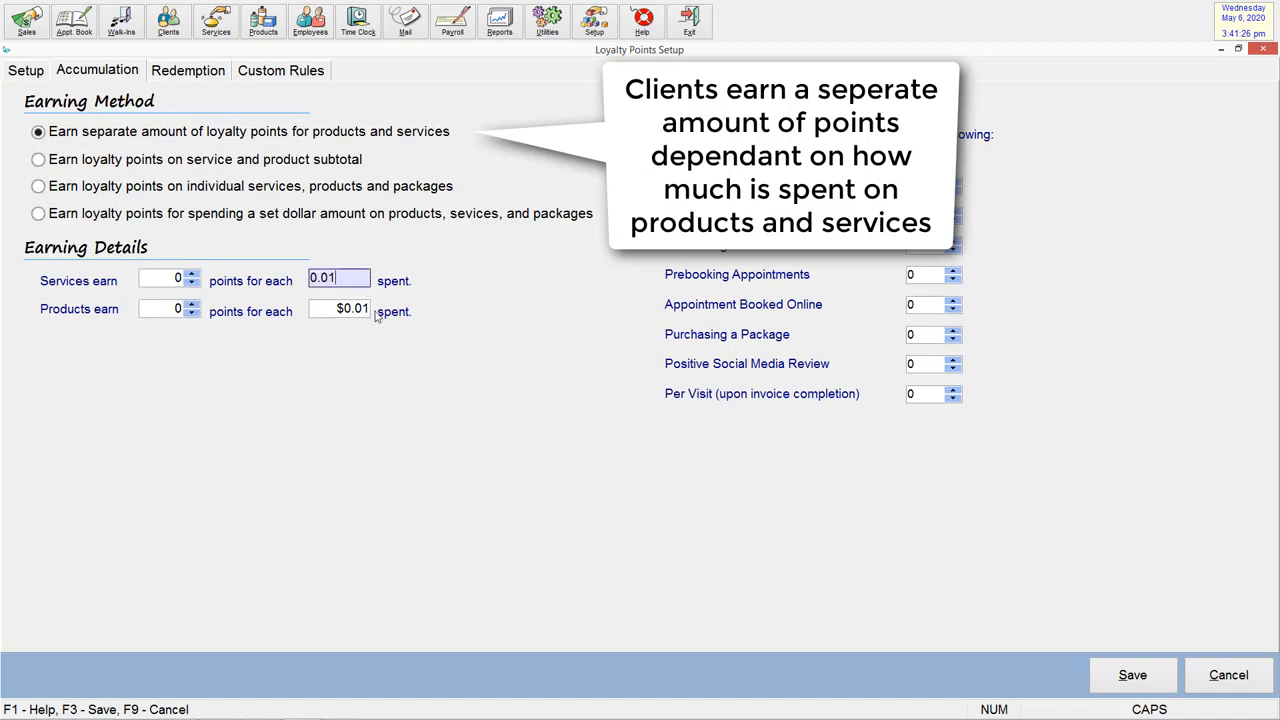
left_click(367, 311)
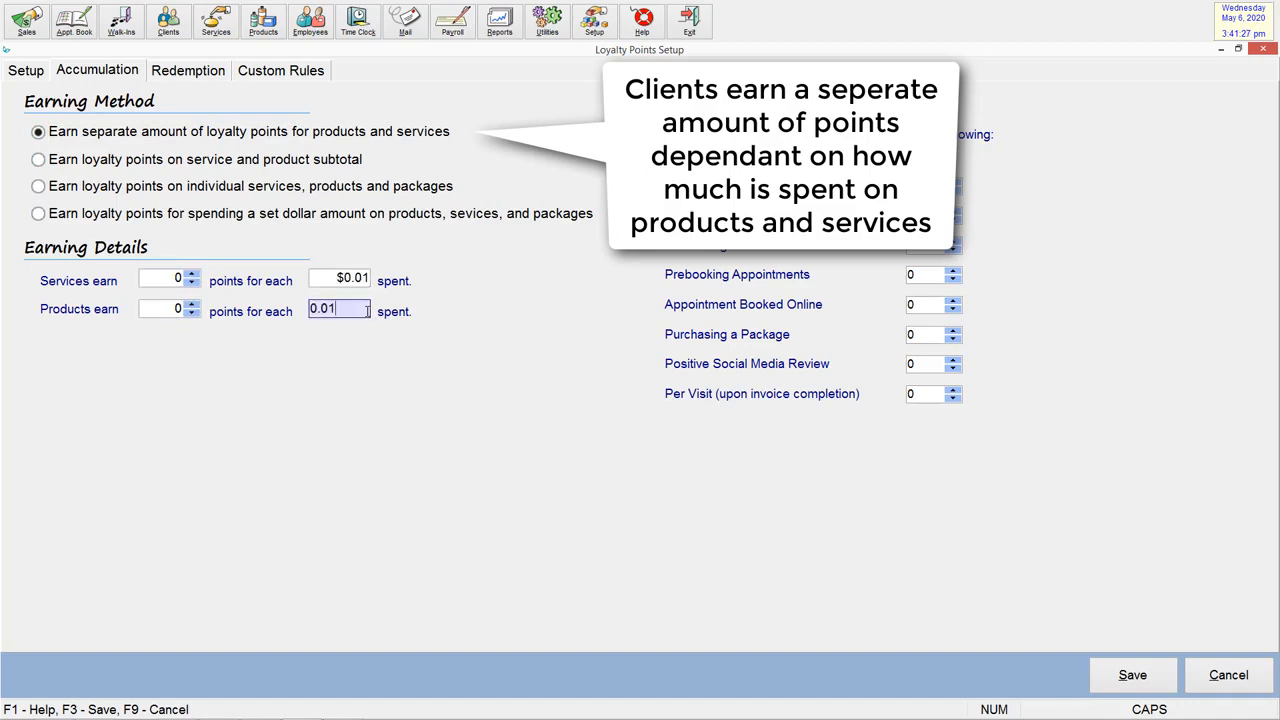
Step: Choose earning loyalty points on the service and product subtotal, and set 3 points for each amount spent
left_click(38, 160)
left_click(92, 279)
left_click(92, 279)
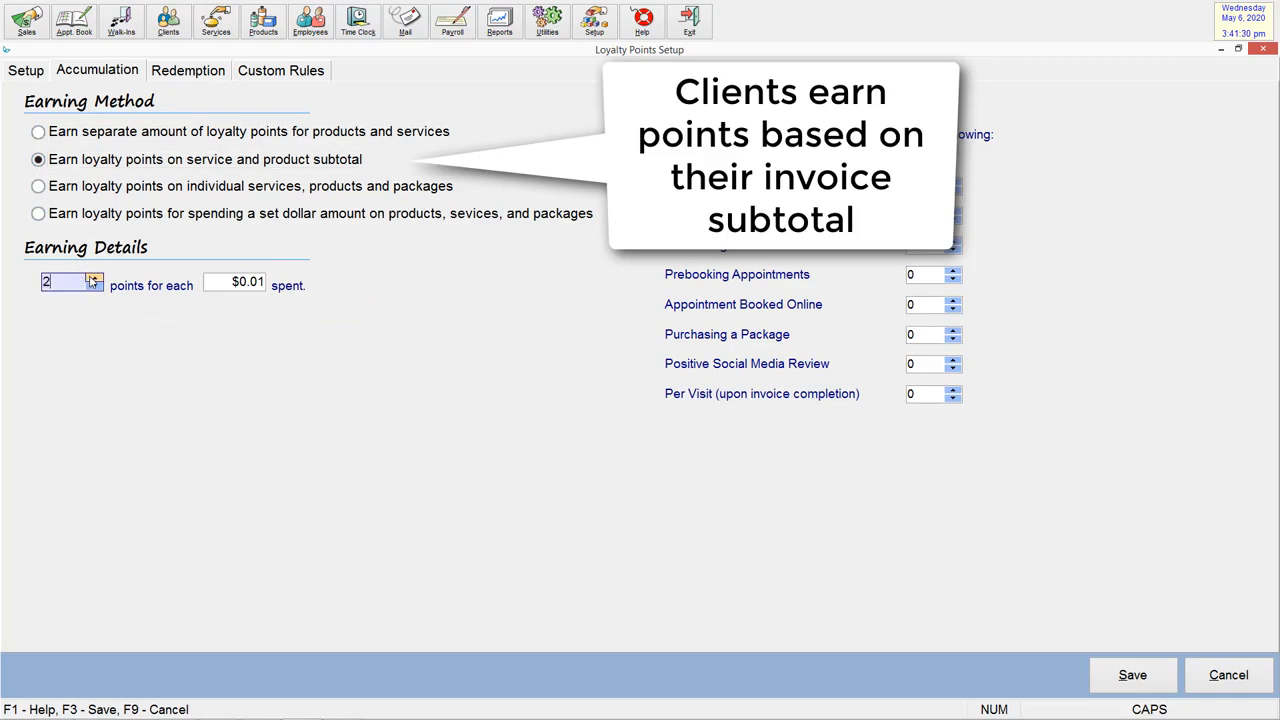
key("Tab")
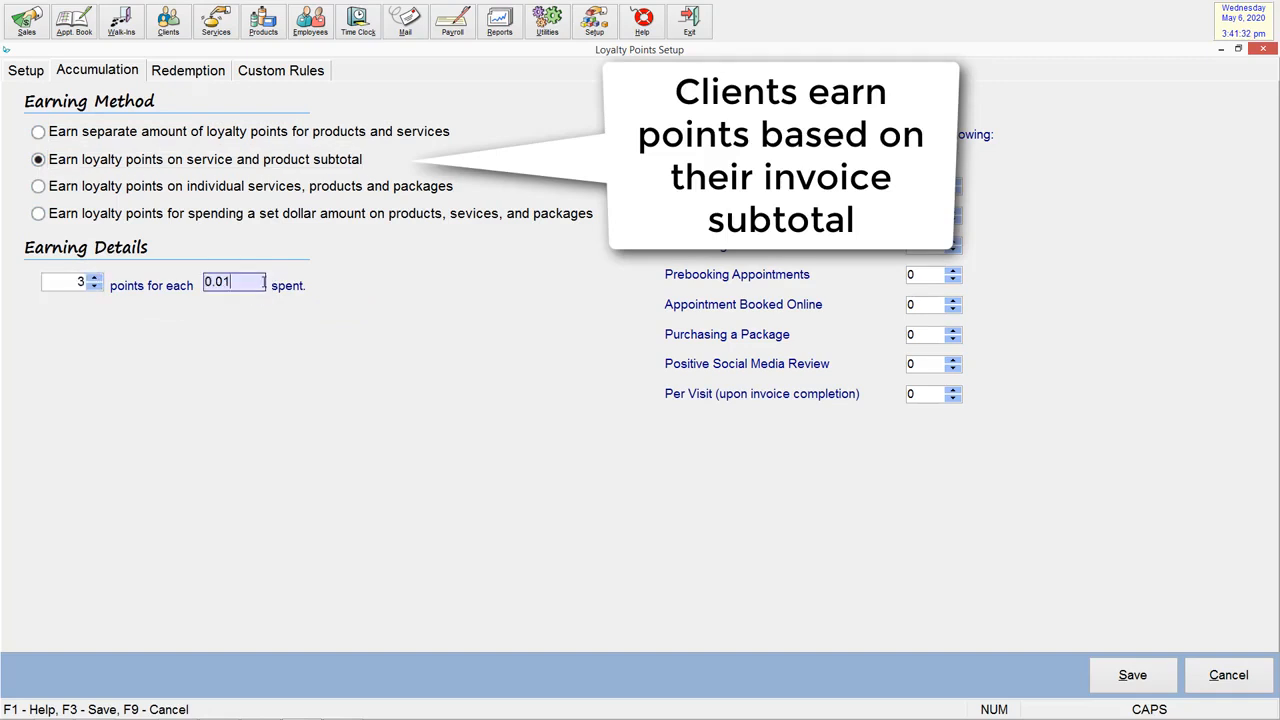
type("3")
left_click(78, 282)
Step: Choose earning on individual items and set charge level 1 points for Full Foil Highlight to 3, Full Facial to 2 and Ladies Cut to 6
left_click(44, 189)
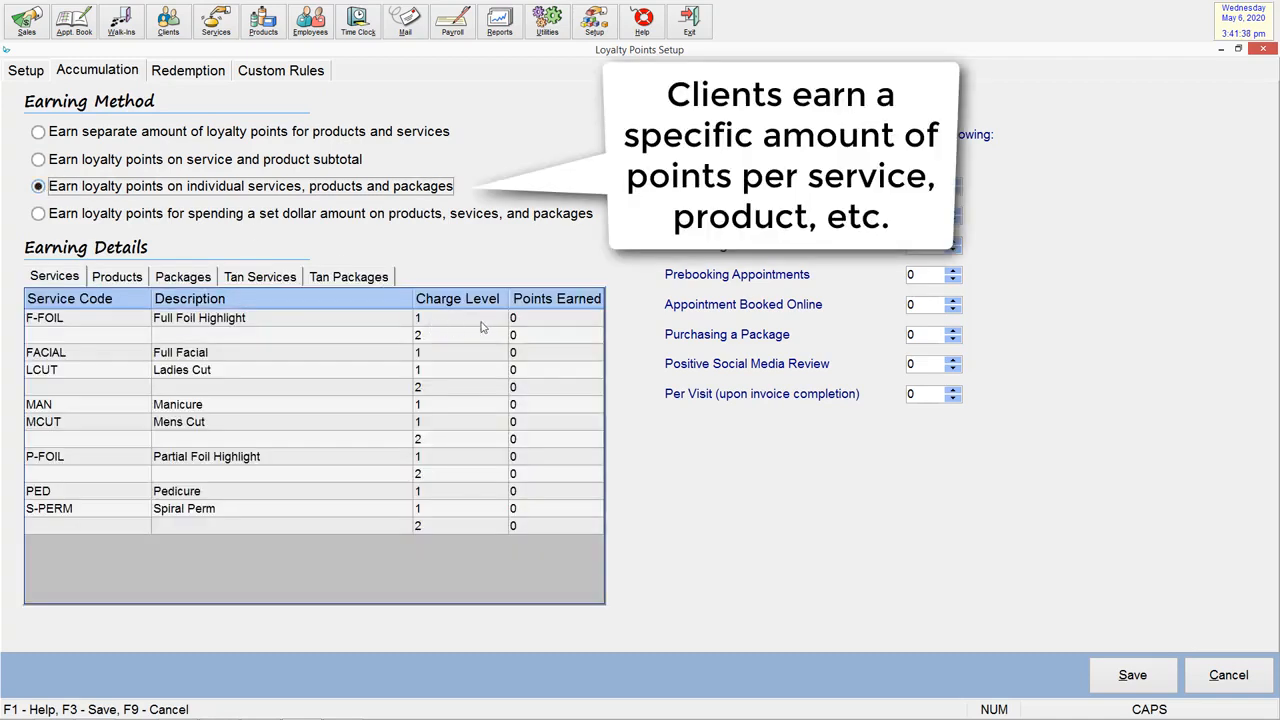
left_click(526, 321)
type("3")
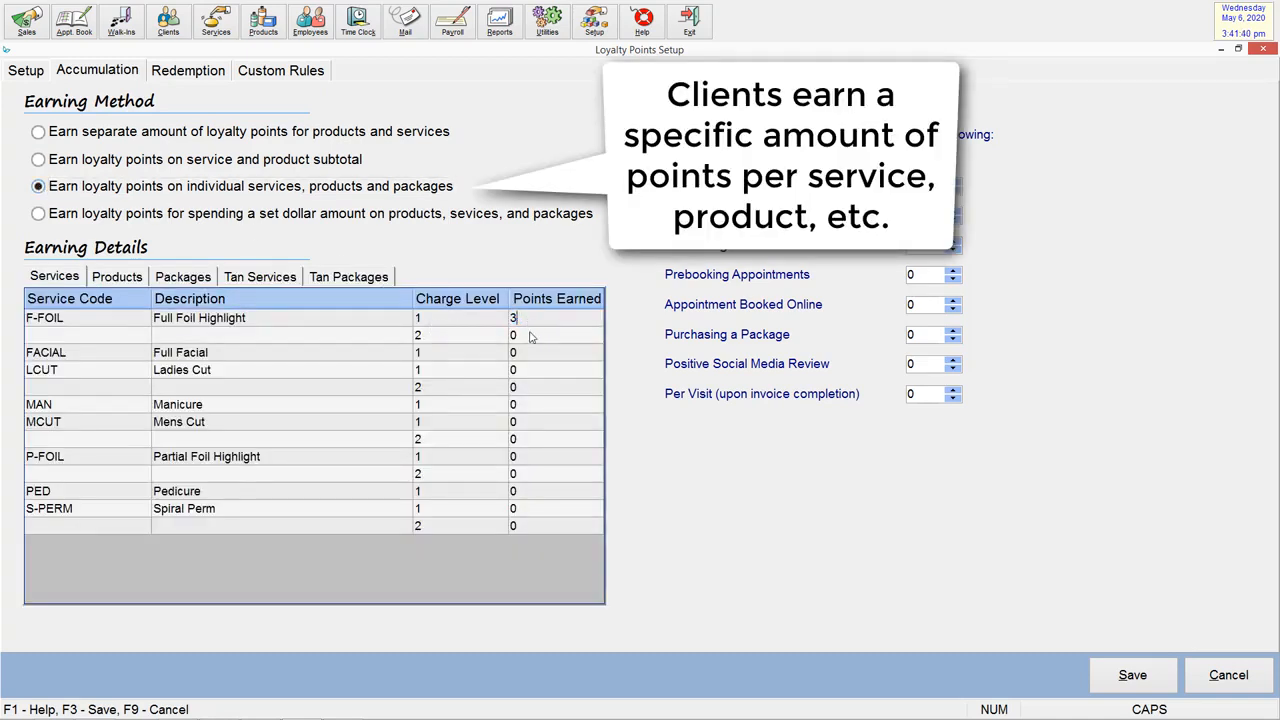
left_click(531, 355)
left_click(526, 372)
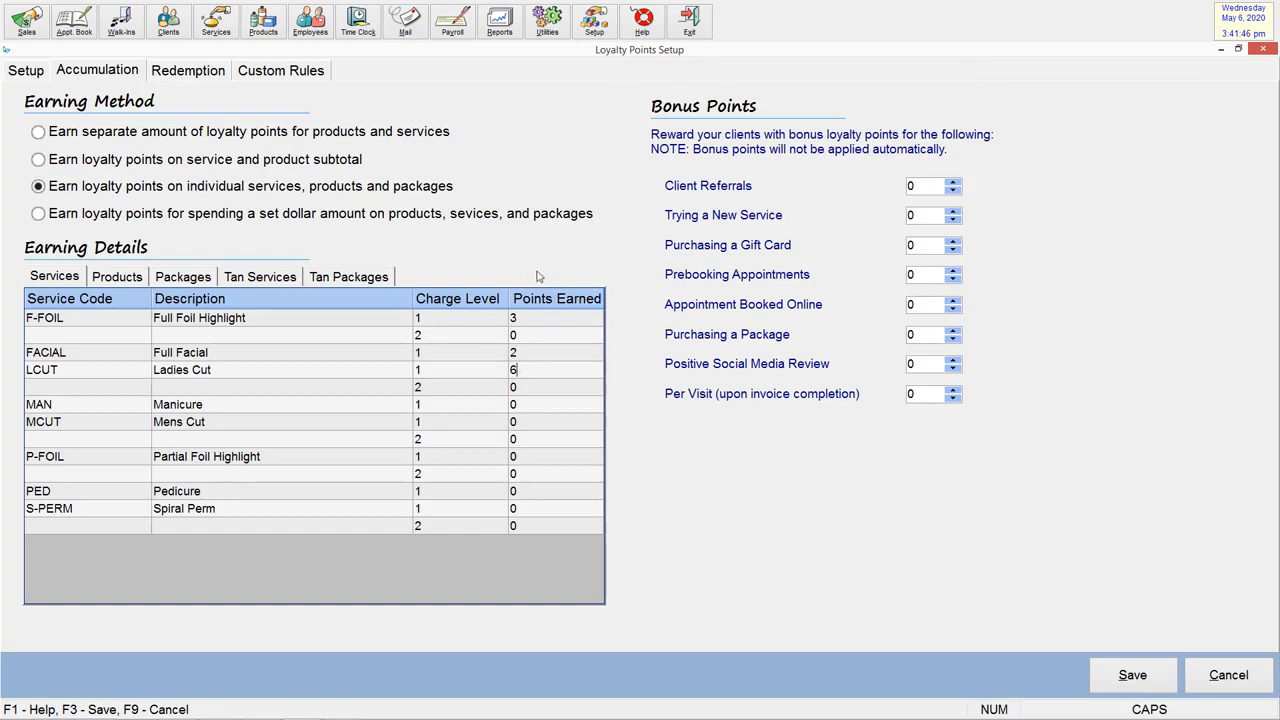
left_click(127, 281)
left_click(252, 279)
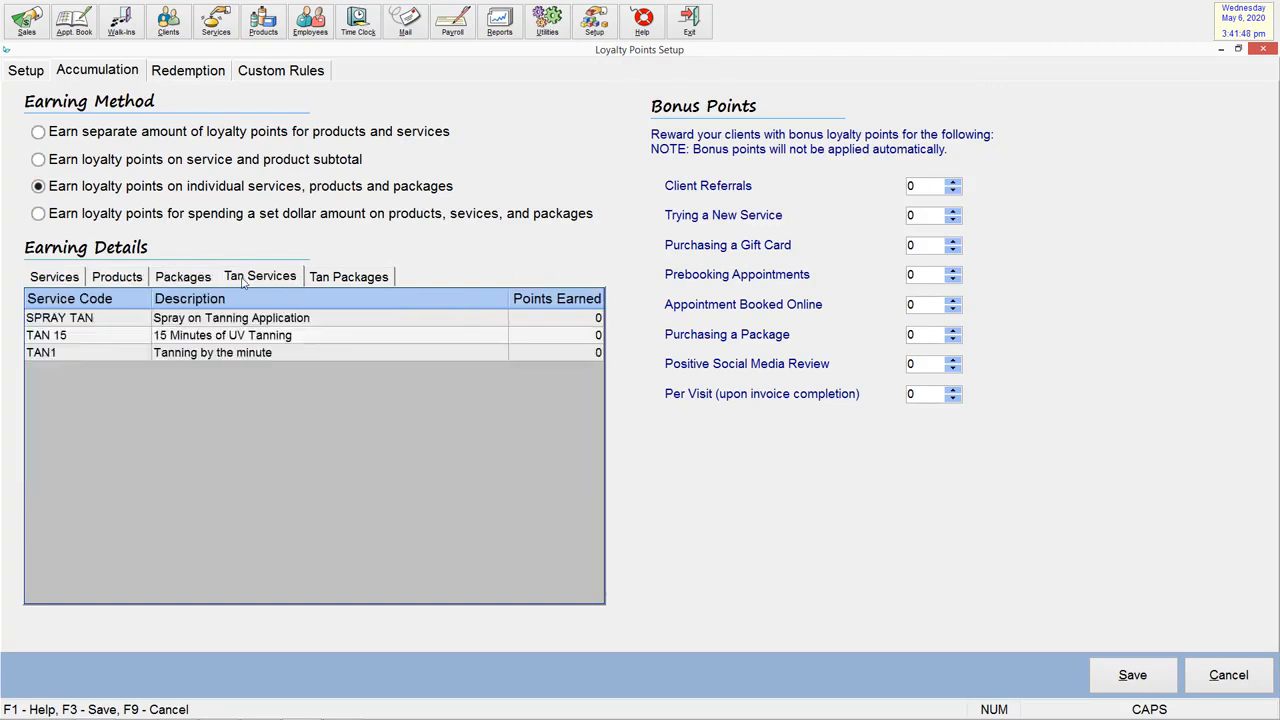
left_click(350, 277)
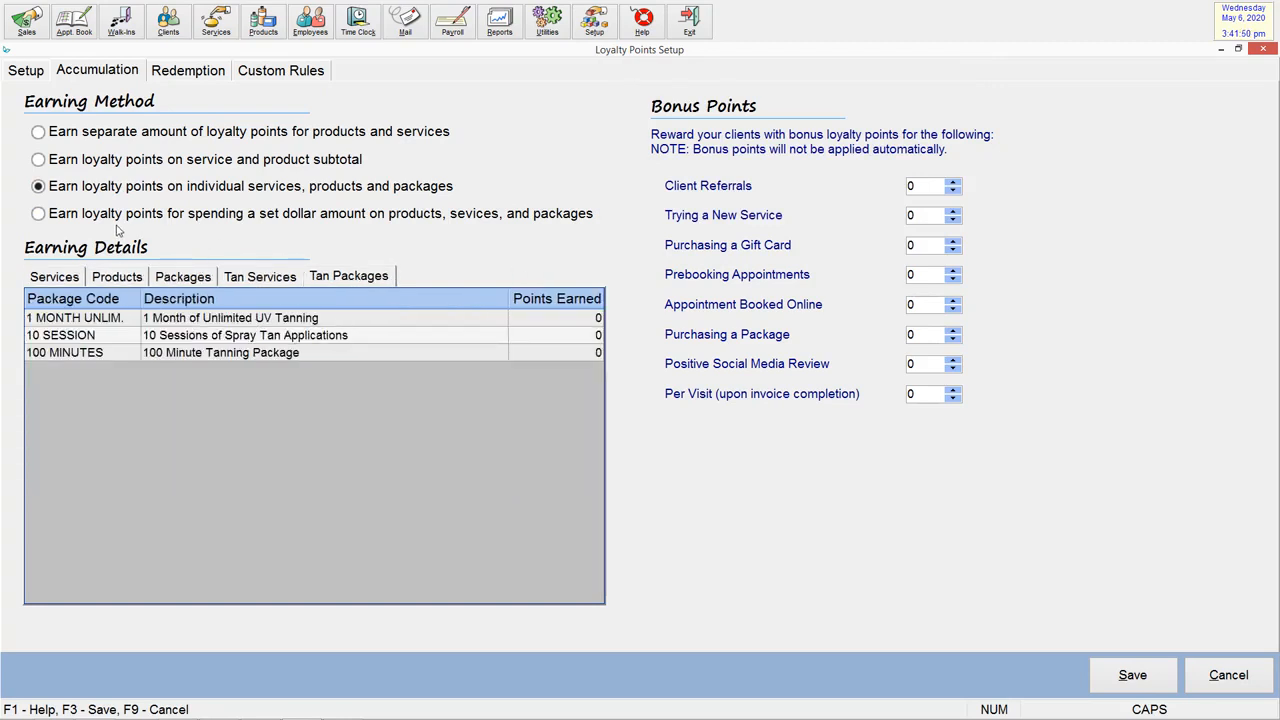
Step: Choose earning loyalty points for spending a set dollar amount, and give the first tier a $300 maximum and 200 points
left_click(40, 215)
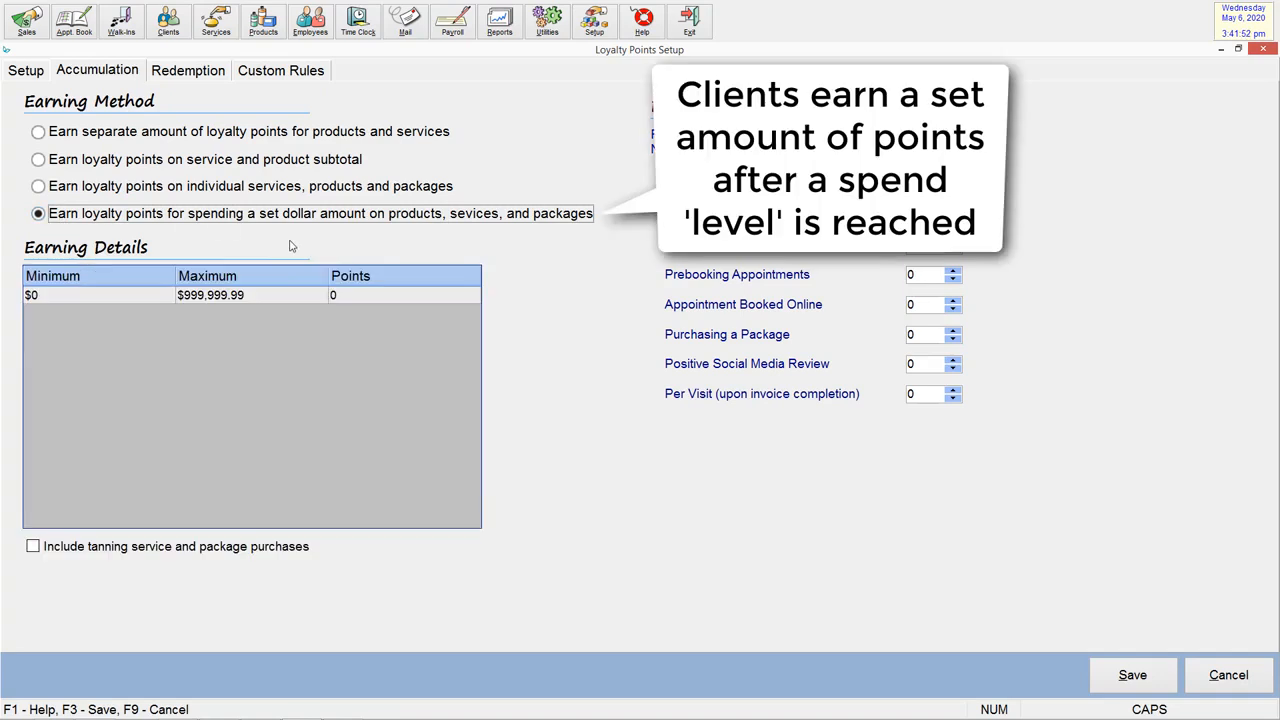
left_click(138, 297)
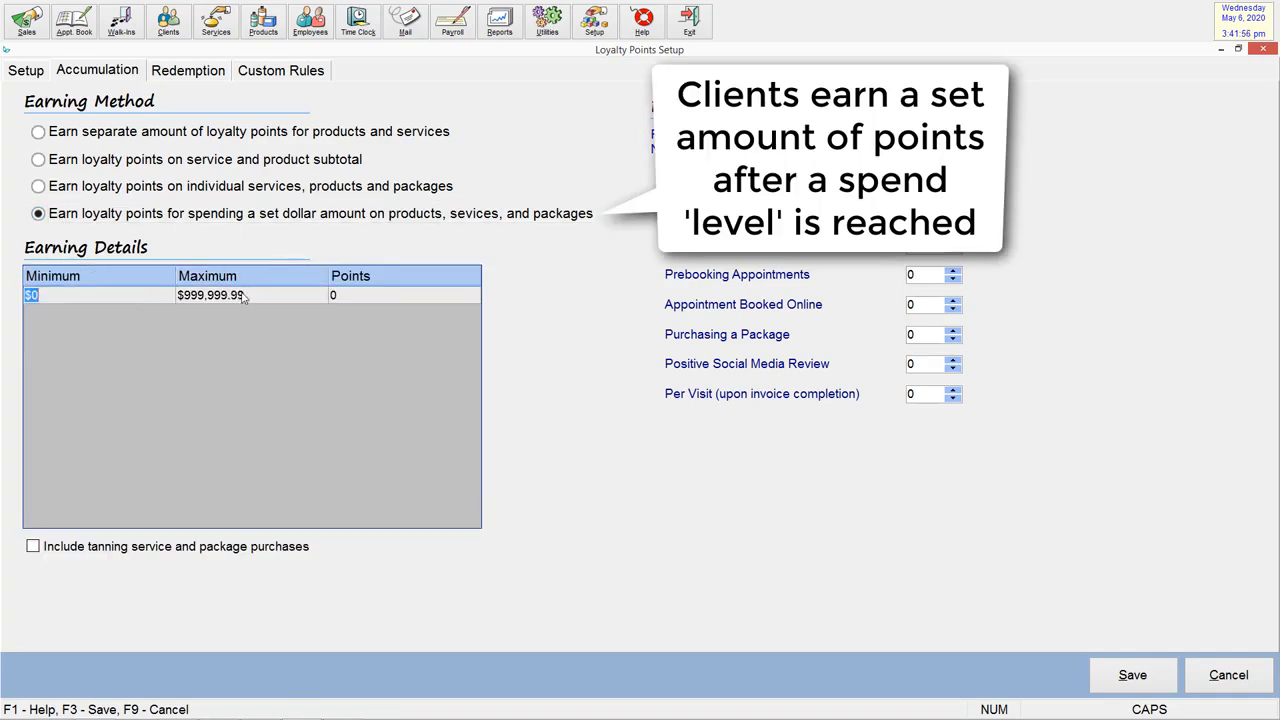
left_click(272, 295)
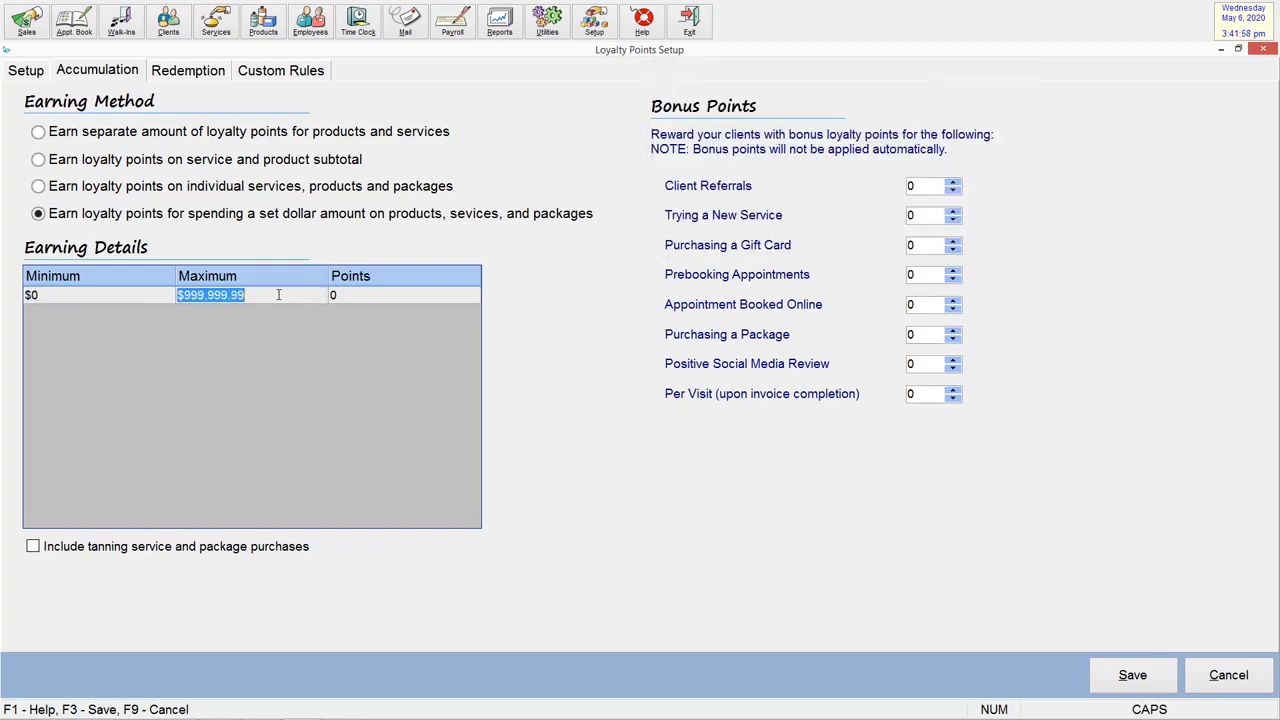
type("300")
left_click(352, 297)
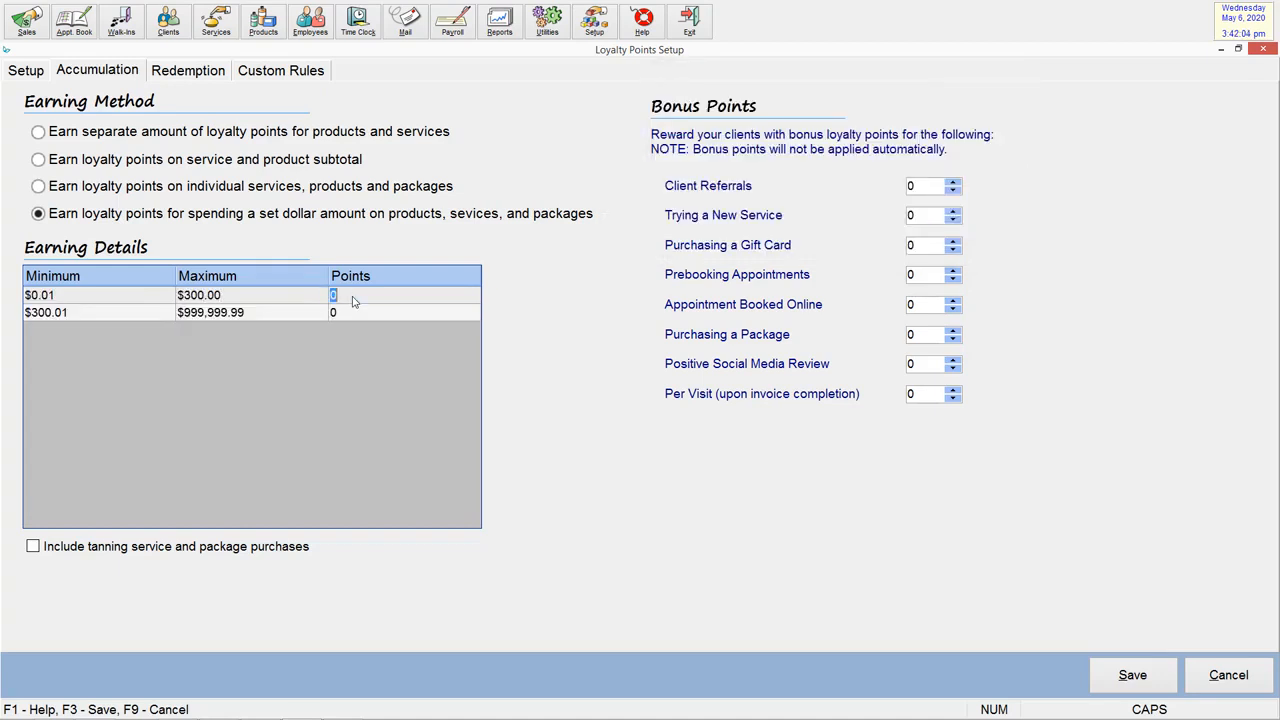
type("200")
Step: Set the second spending tier to a $500 maximum with 300 points, and award 500 points for the tier above it
key("Tab")
type("500")
key("Tab")
type("3")
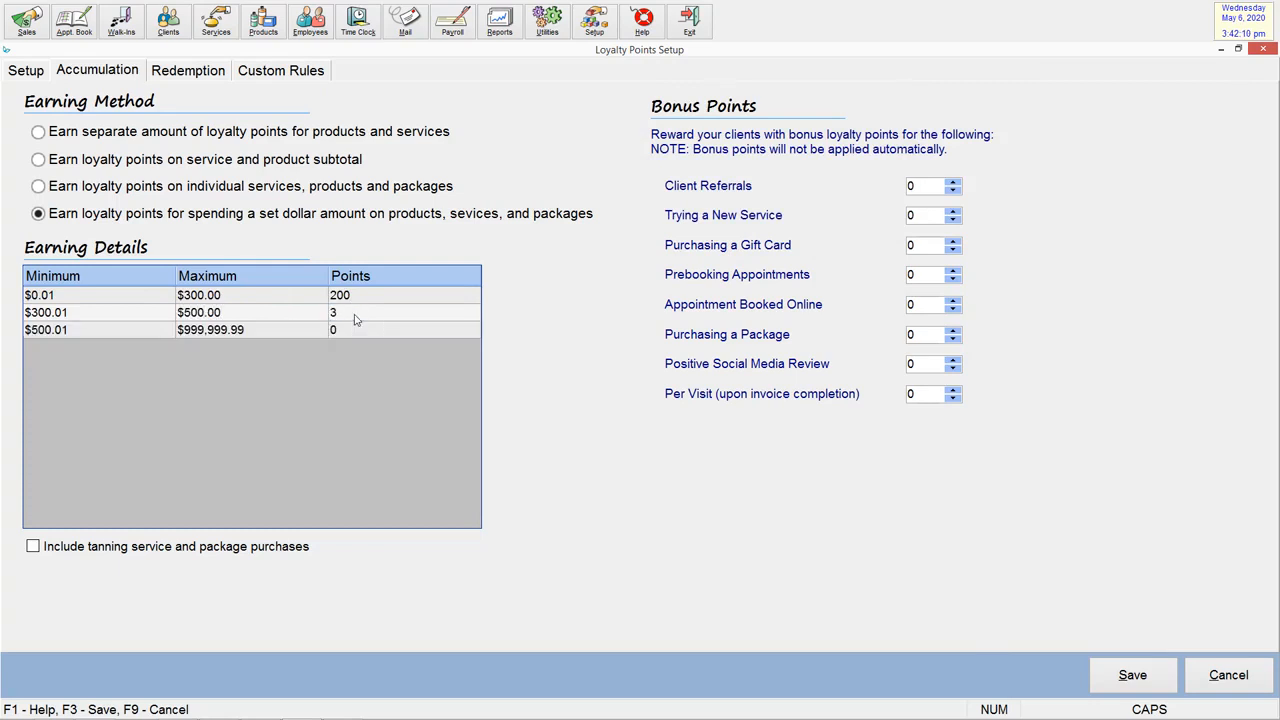
type("00")
left_click(347, 329)
type("500")
left_click(508, 382)
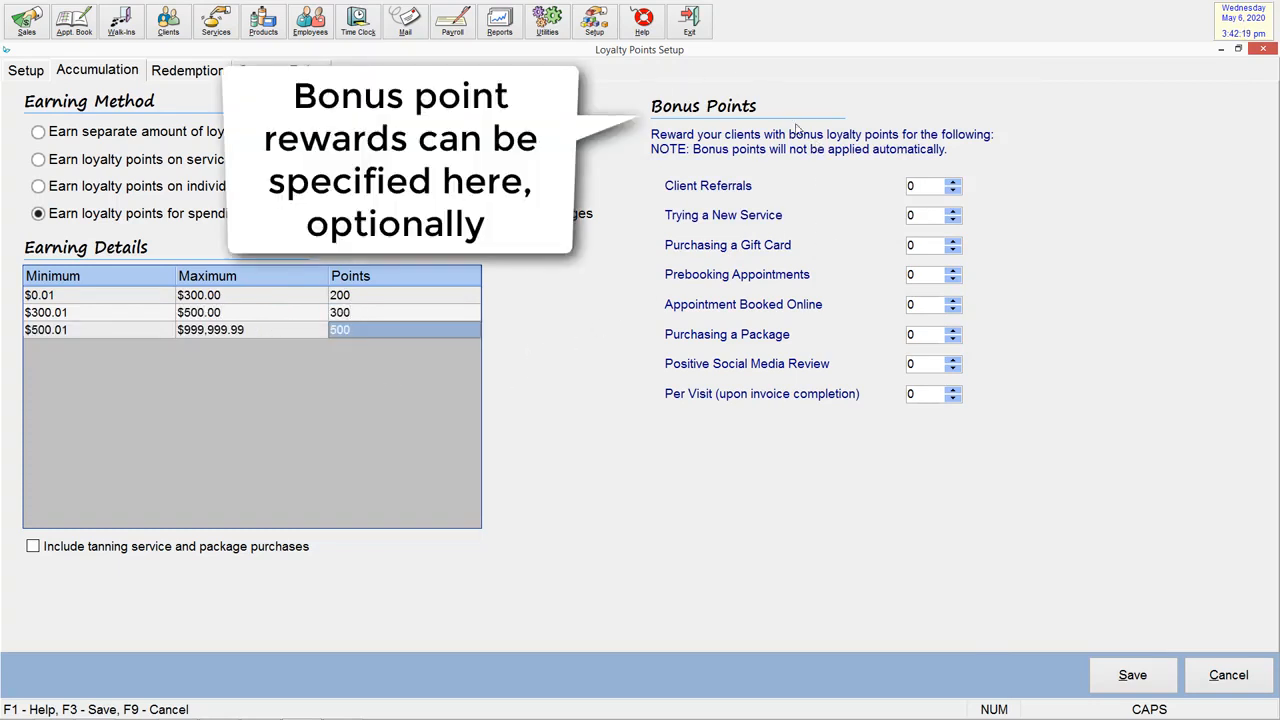
Step: Set bonus points to 3 for client referrals, 1 for trying a new service and 5 for purchasing a gift card, then save and exit
left_click(955, 183)
left_click(955, 183)
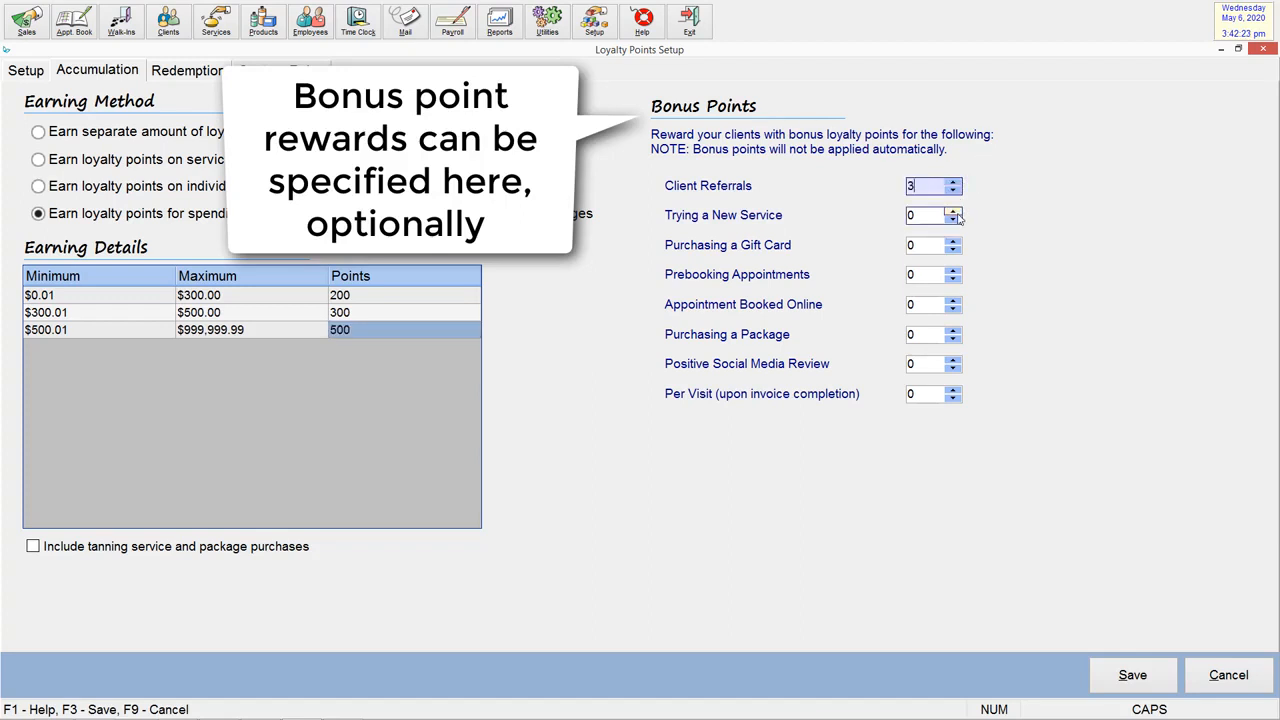
left_click(955, 212)
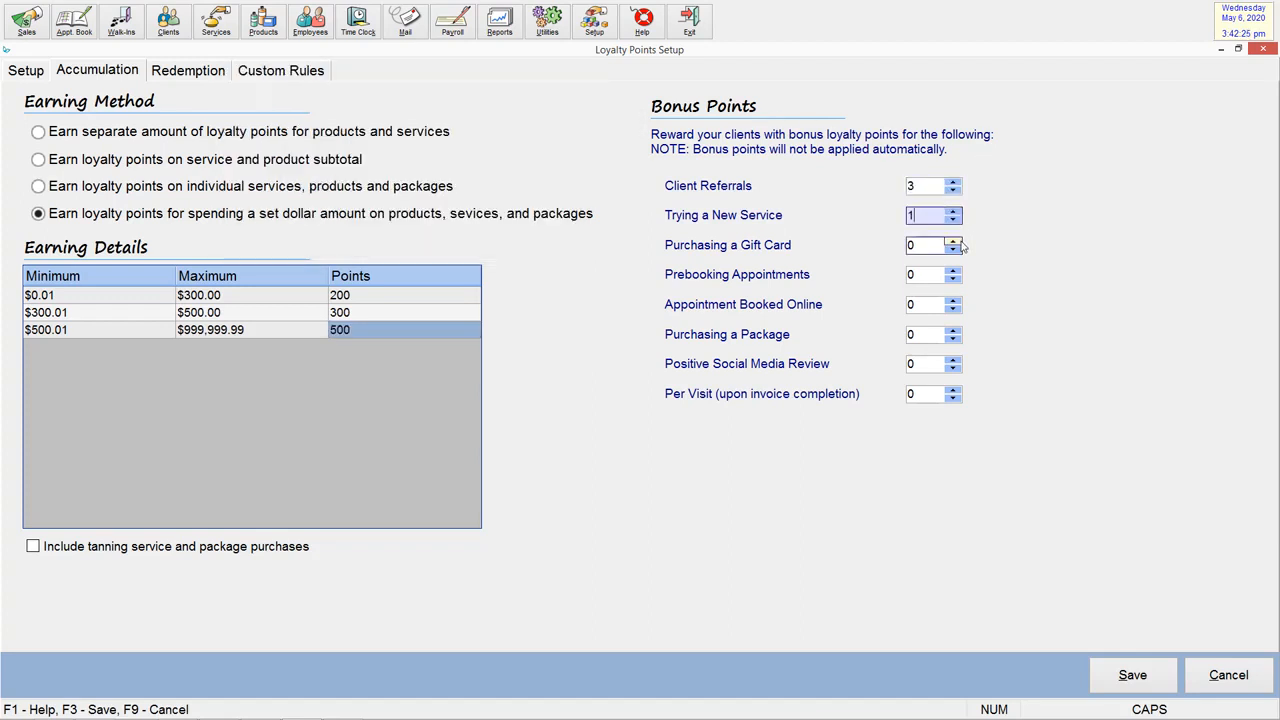
left_click(955, 242)
left_click(955, 242)
left_click(955, 242)
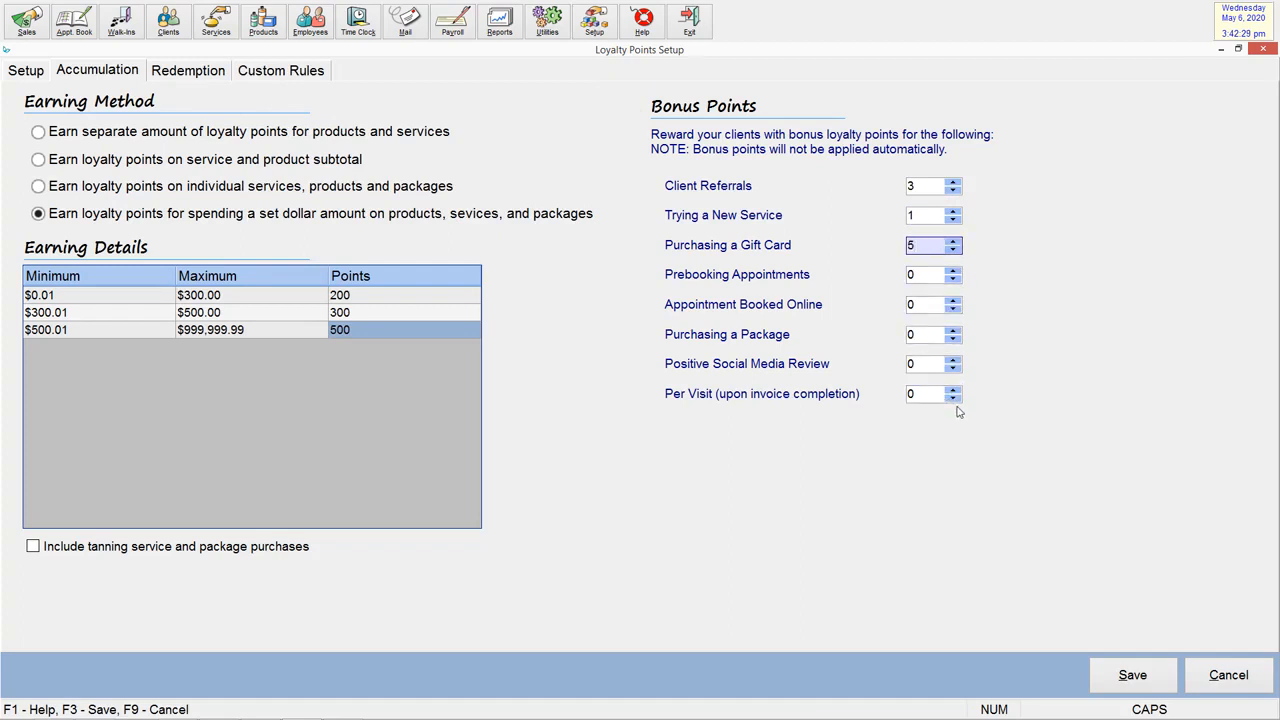
left_click(1139, 673)
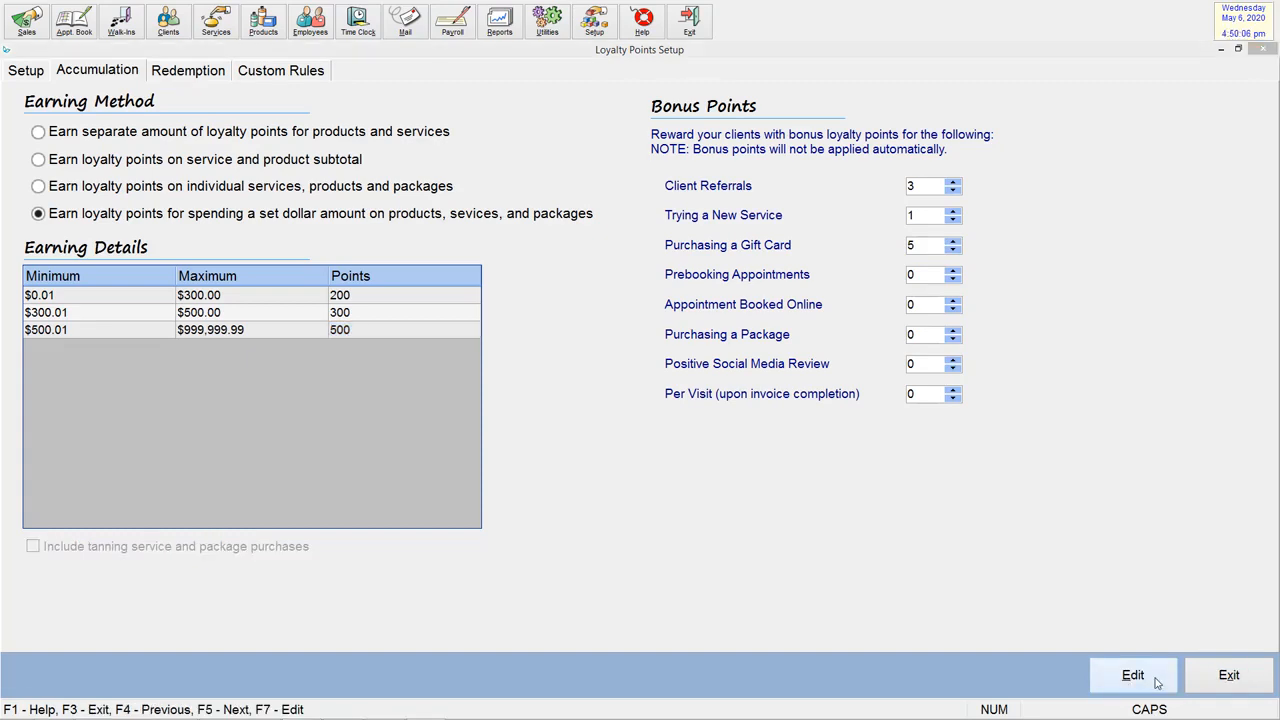
left_click(1210, 683)
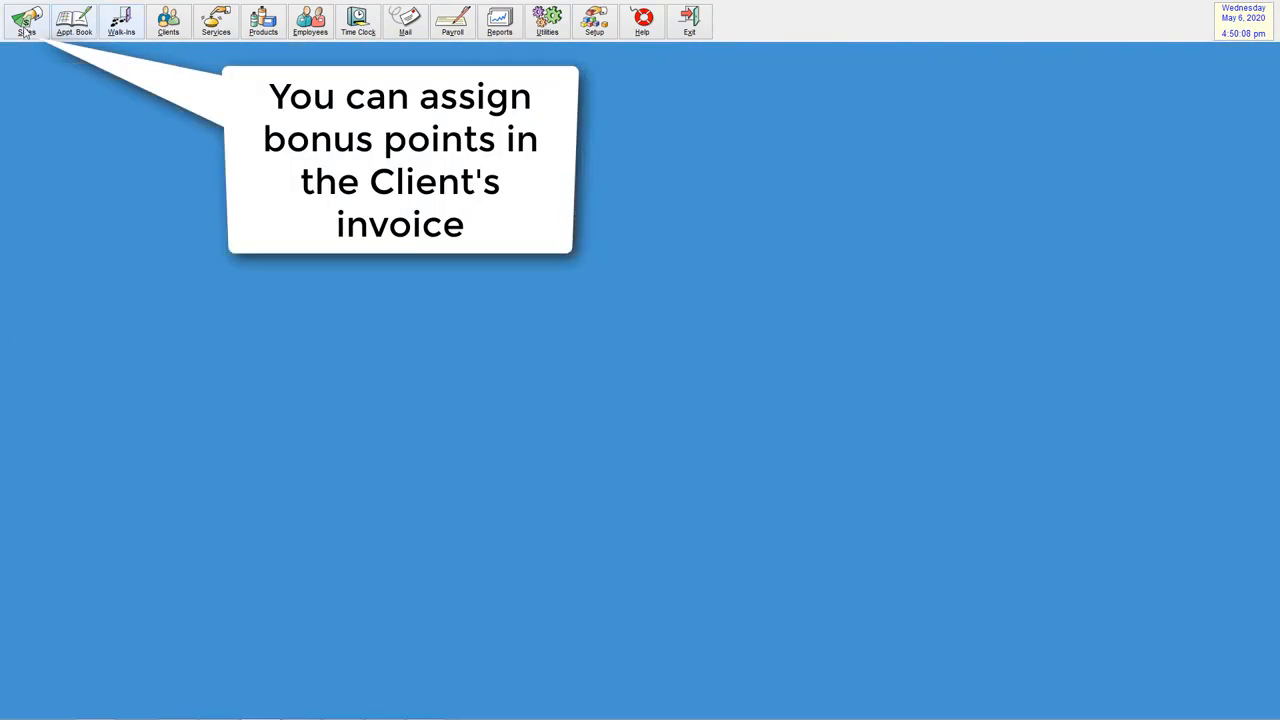
Step: Start a sales invoice for the second client in the list and postpone the address confirmation
left_click(25, 28)
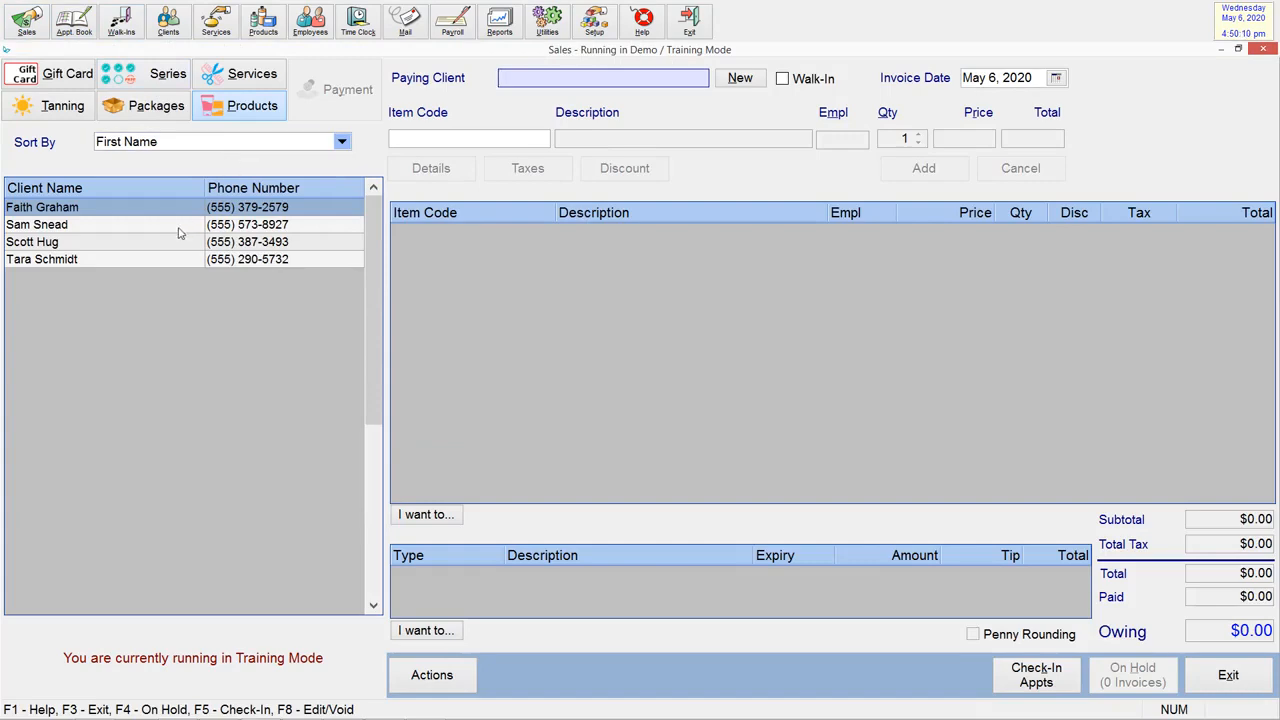
double_click(181, 229)
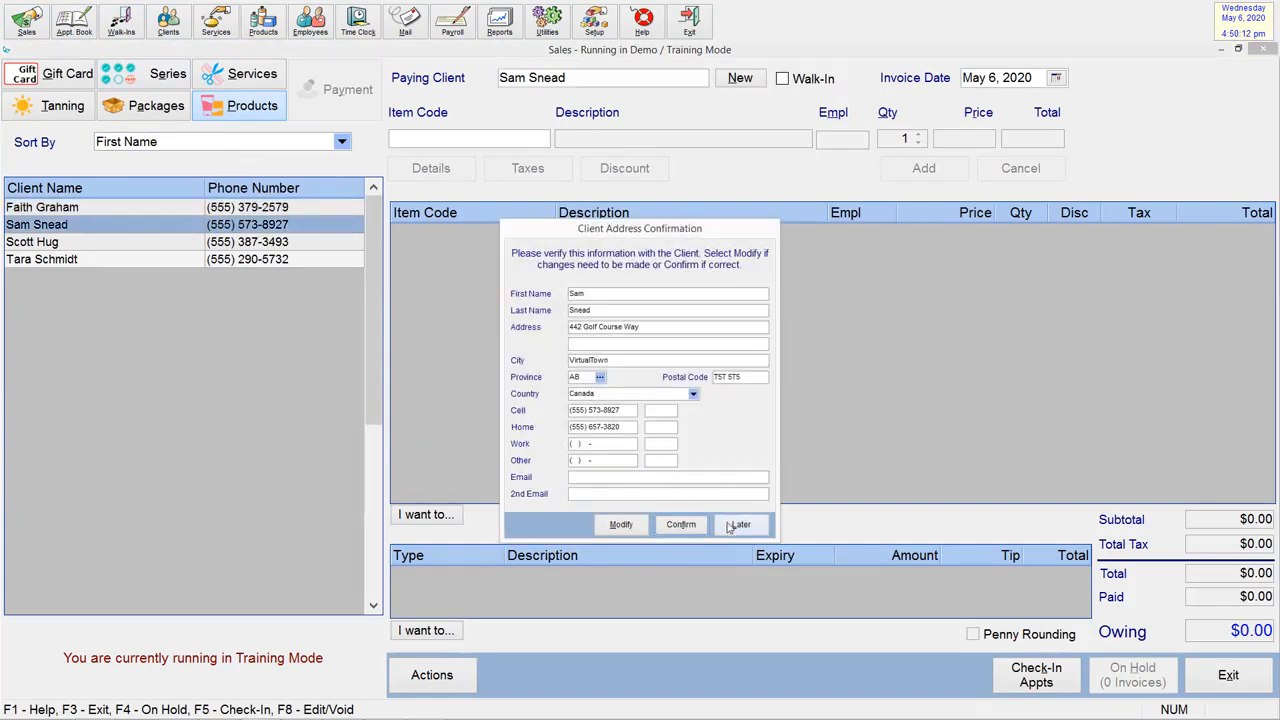
left_click(737, 524)
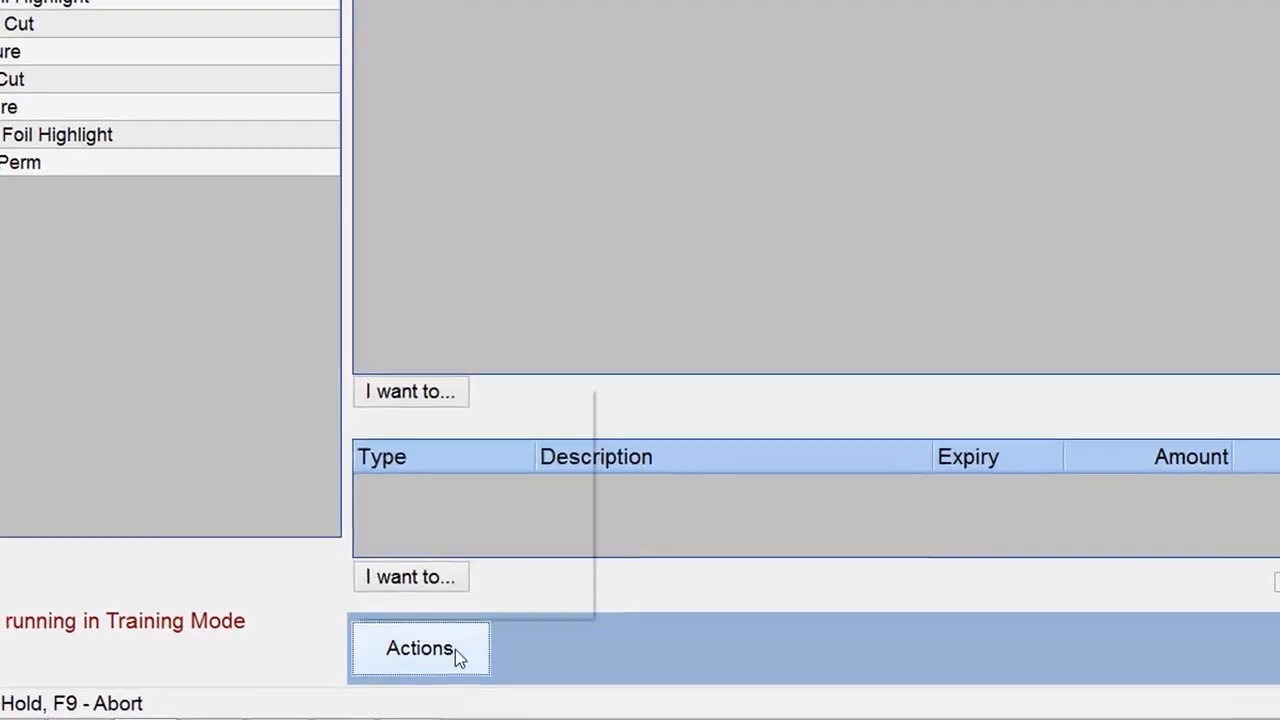
Step: Award the invoice's client bonus points for client referrals and purchasing a gift card
left_click(452, 675)
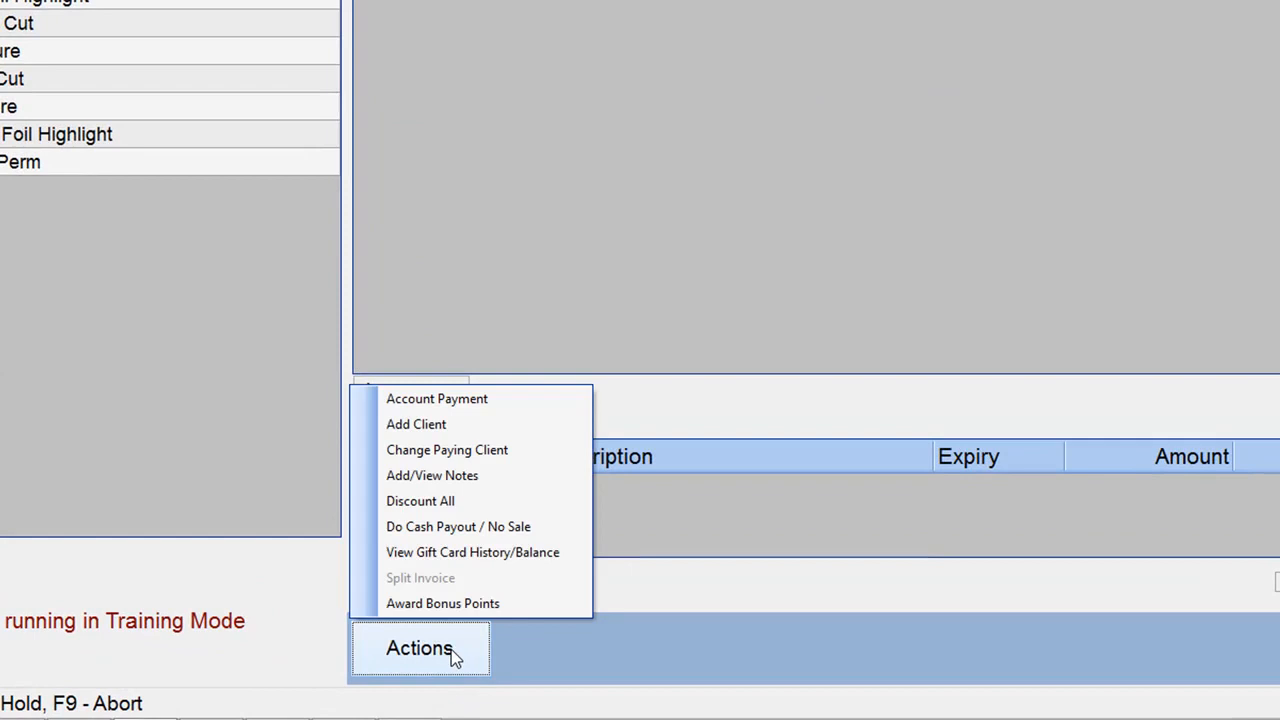
left_click(538, 604)
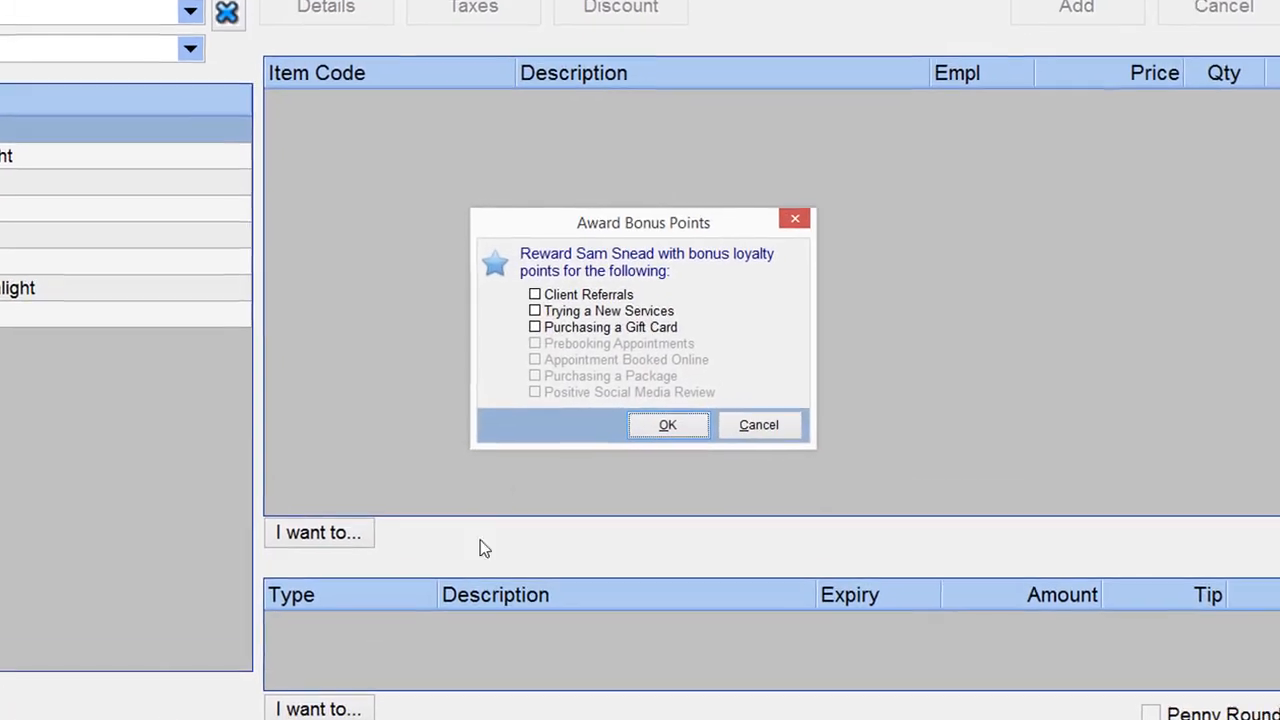
left_click(531, 300)
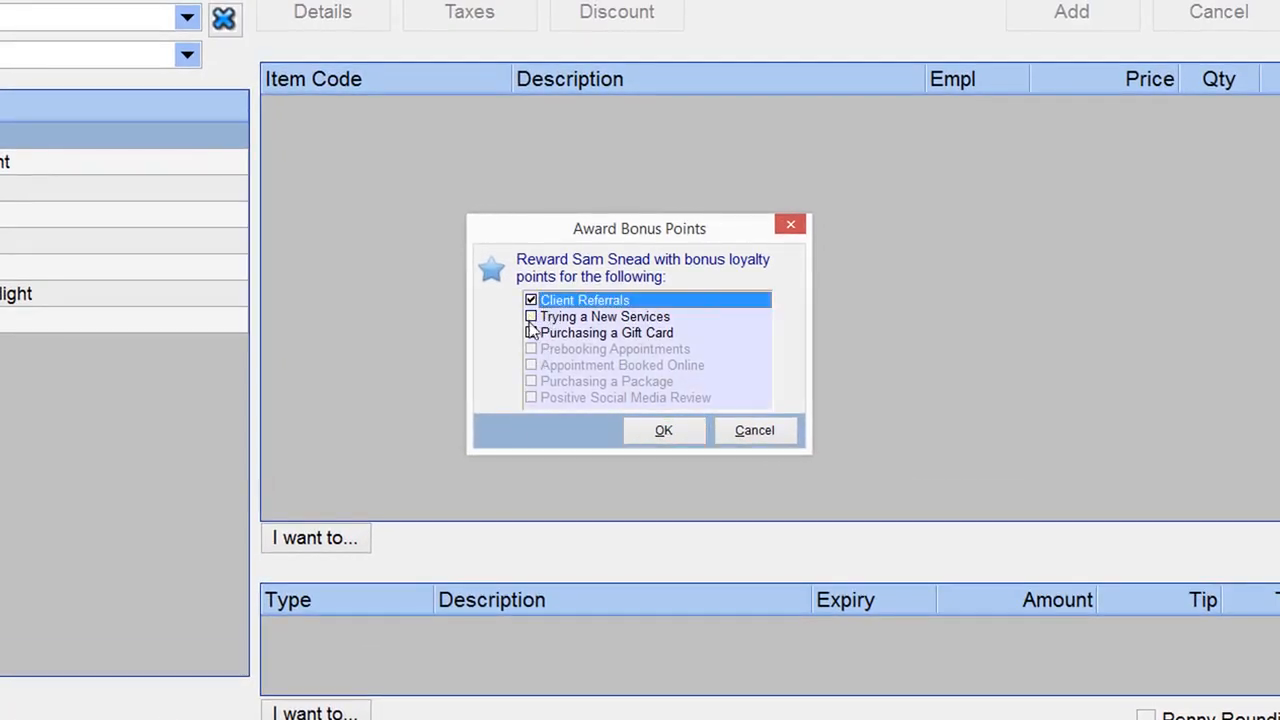
left_click(531, 332)
left_click(663, 430)
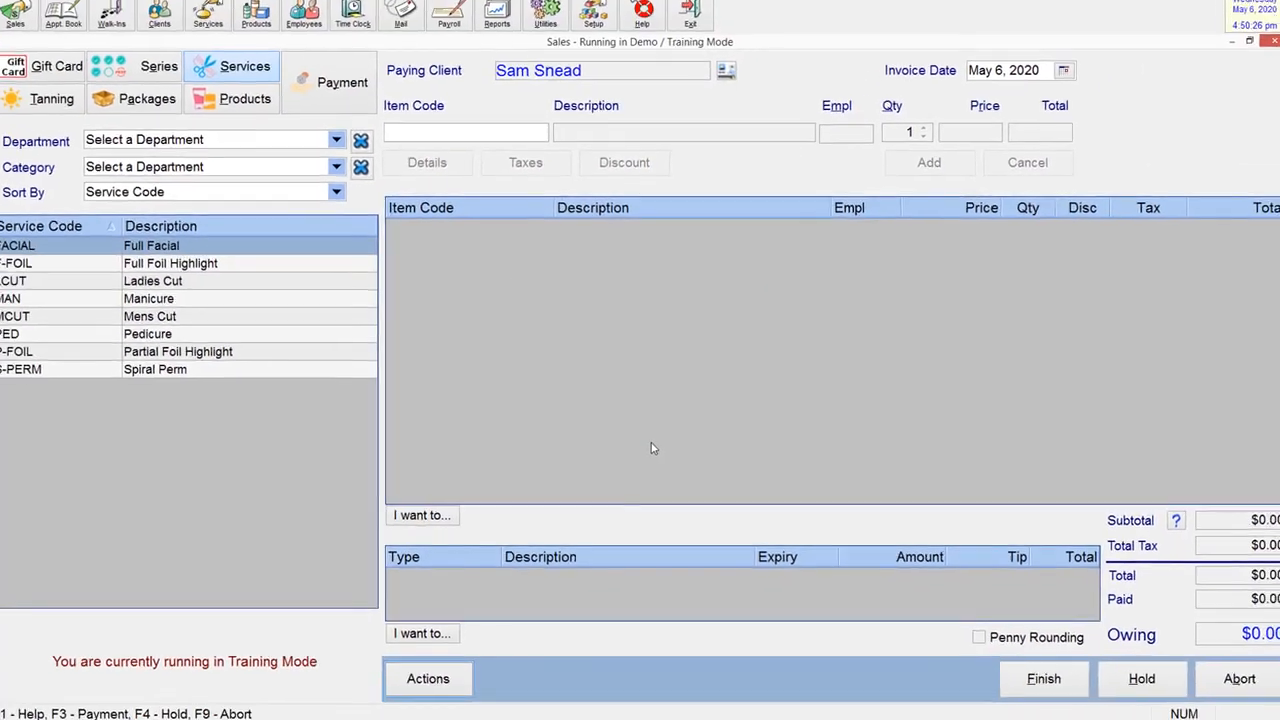
Step: Abort the client's invoice and close the sales window
left_click(1228, 675)
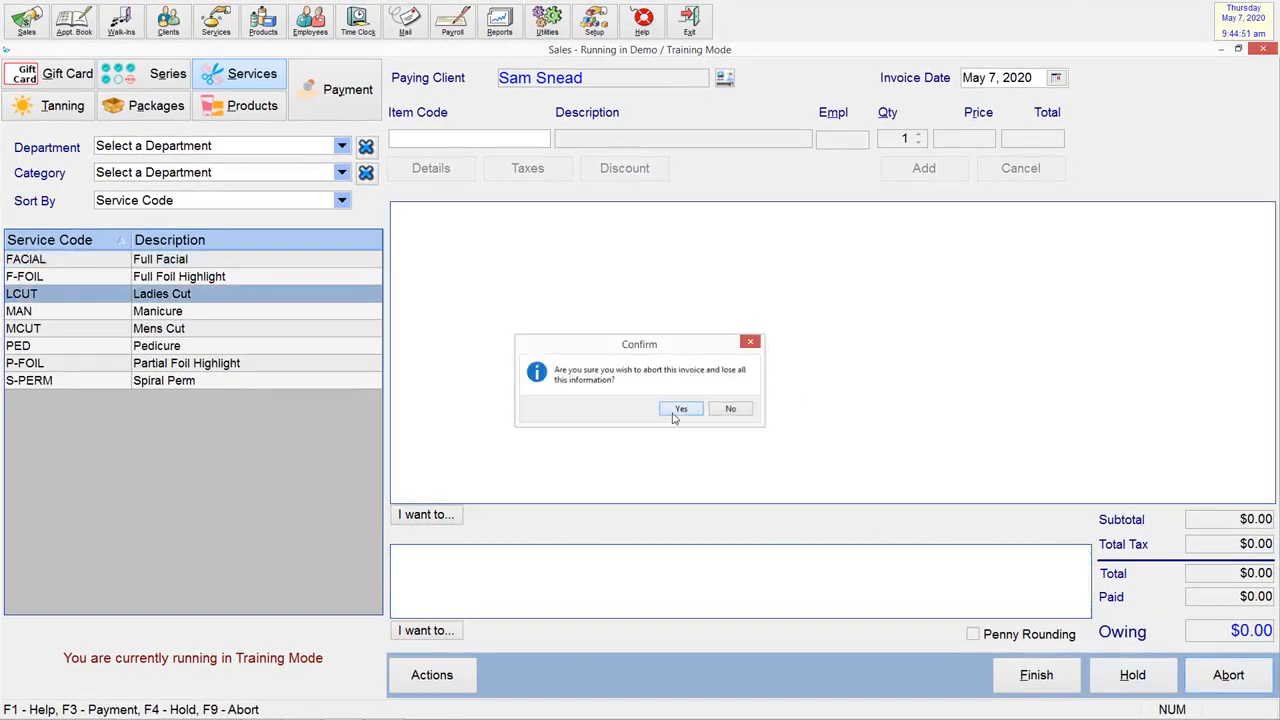
left_click(680, 408)
left_click(1260, 50)
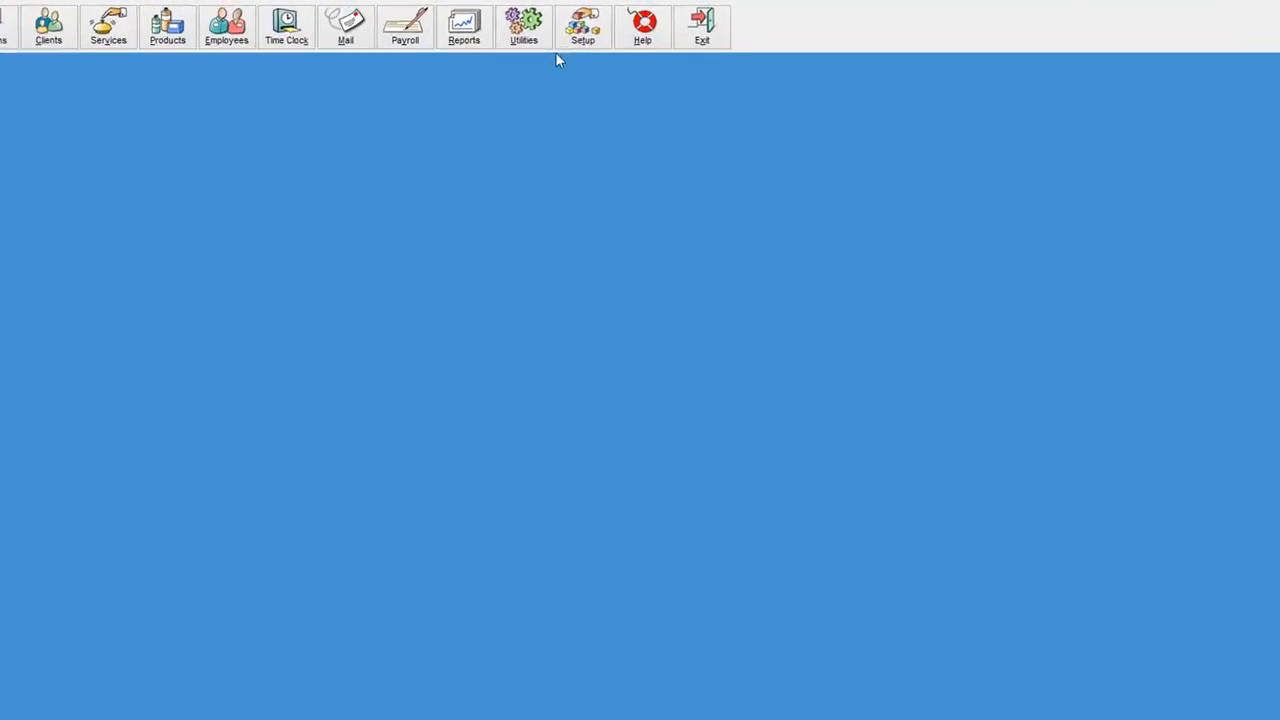
Step: Reopen the loyalty points setup, look over the accumulation settings, and go to the redemption settings
left_click(594, 22)
mouse_move(694, 190)
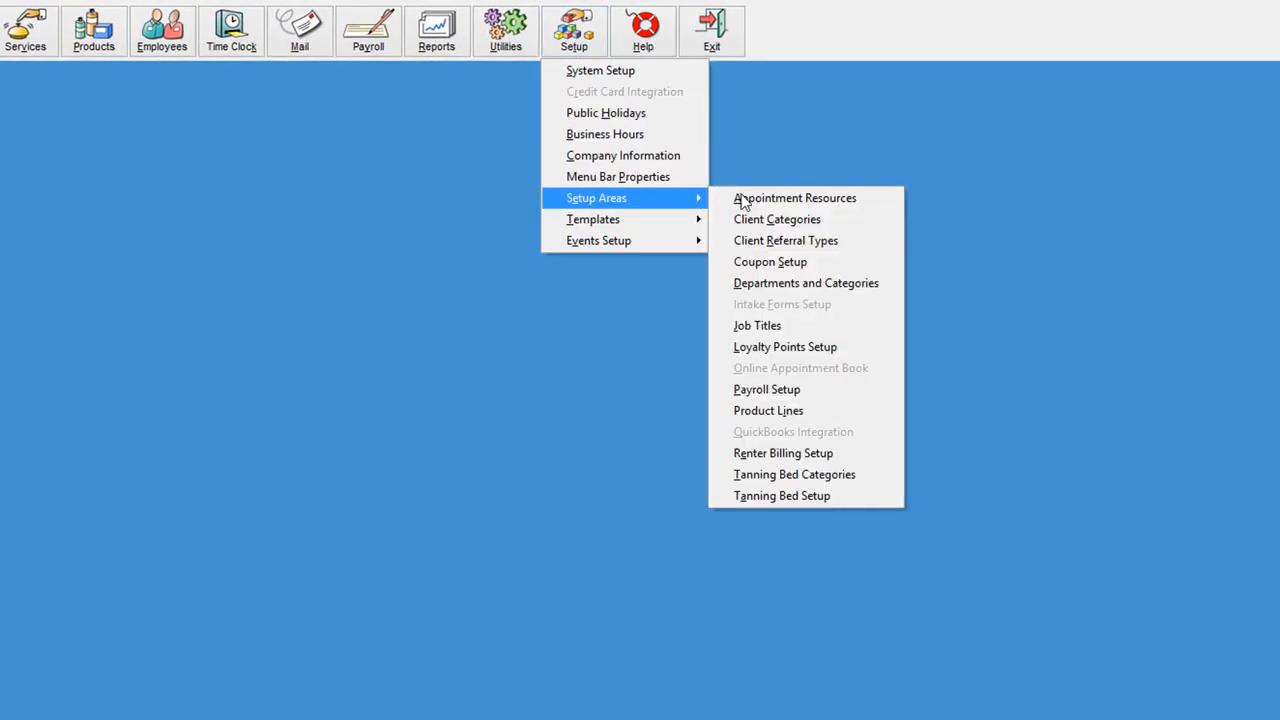
left_click(828, 349)
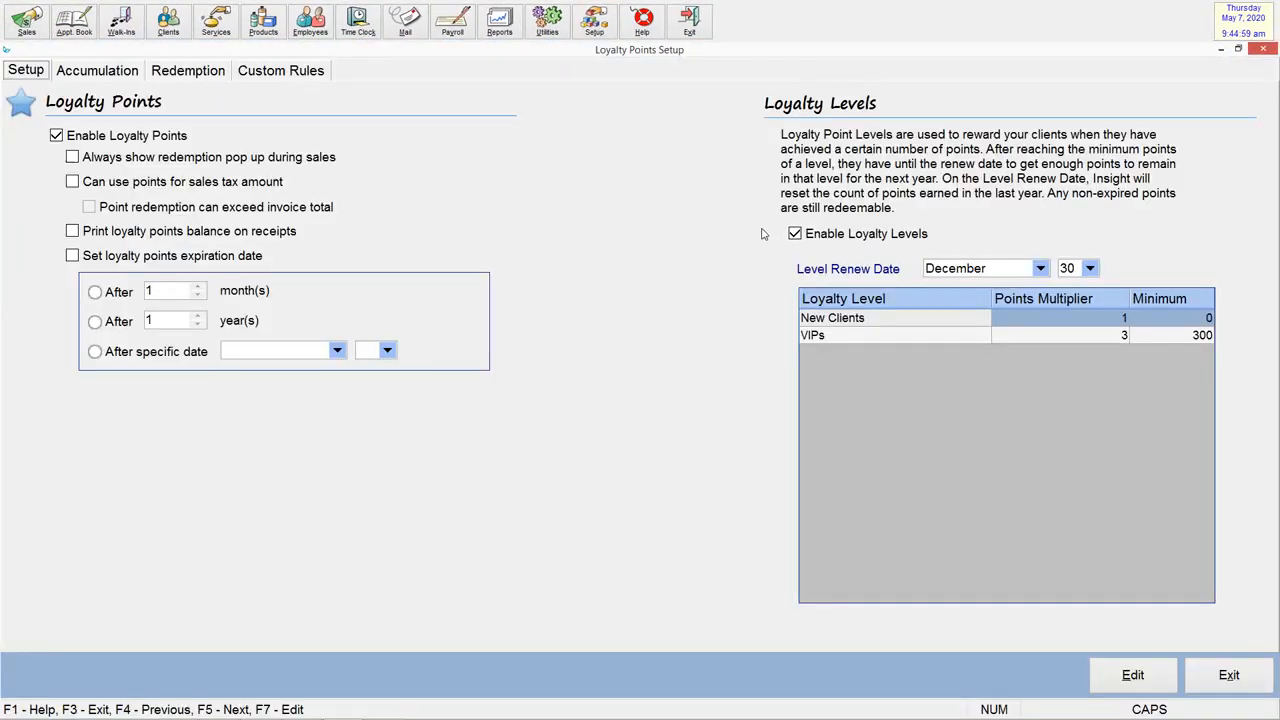
left_click(106, 72)
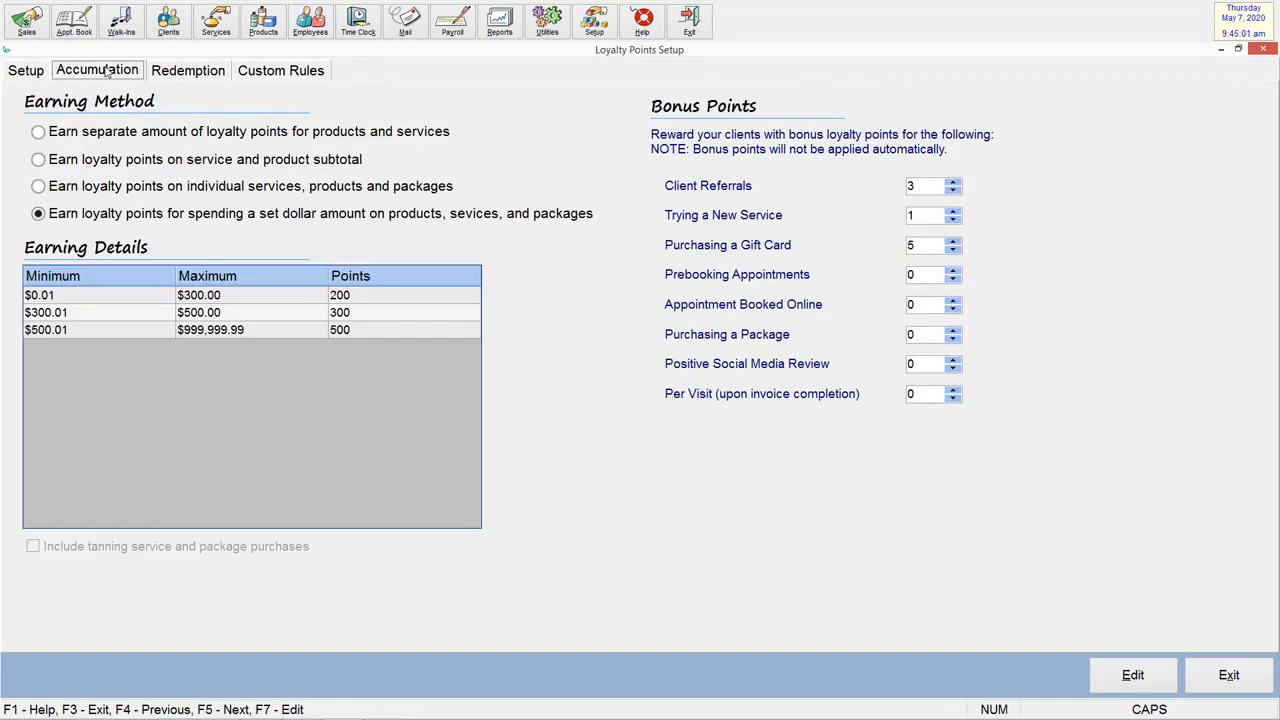
left_click(165, 77)
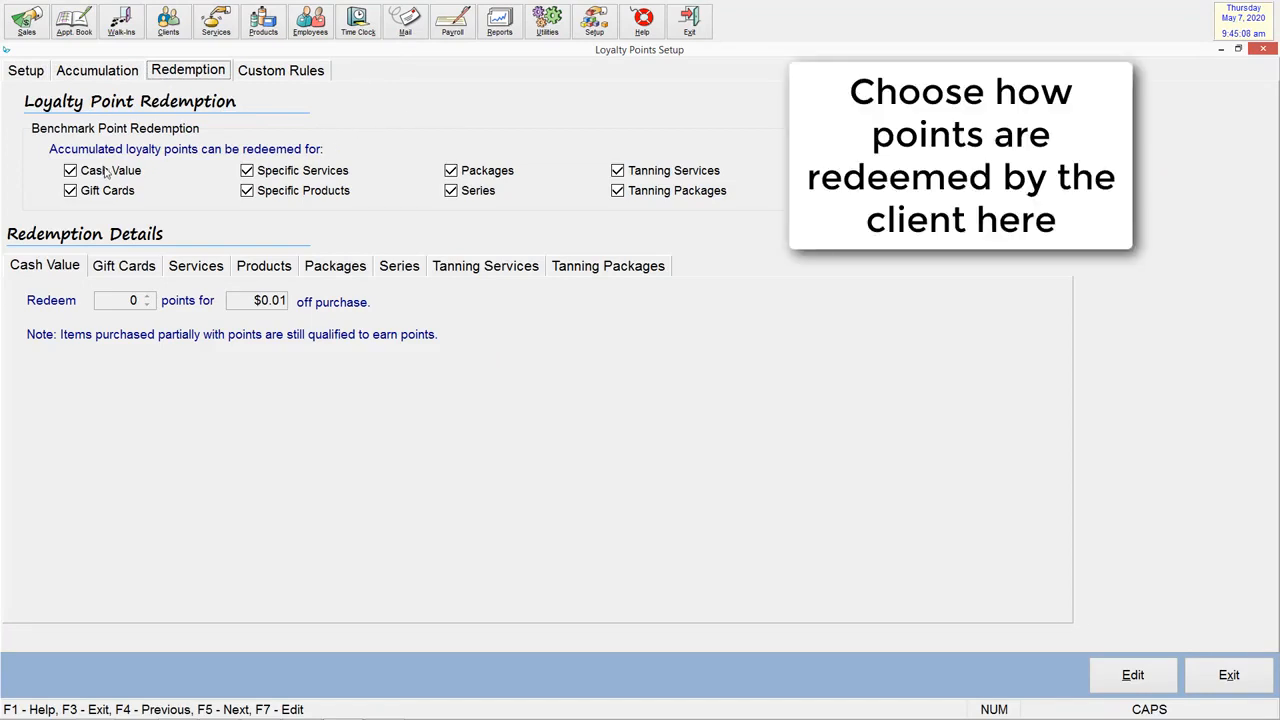
Step: Edit the redemption settings to disable gift cards, specific services, specific products, packages, series, tanning services and tanning packages
left_click(1131, 677)
left_click(70, 190)
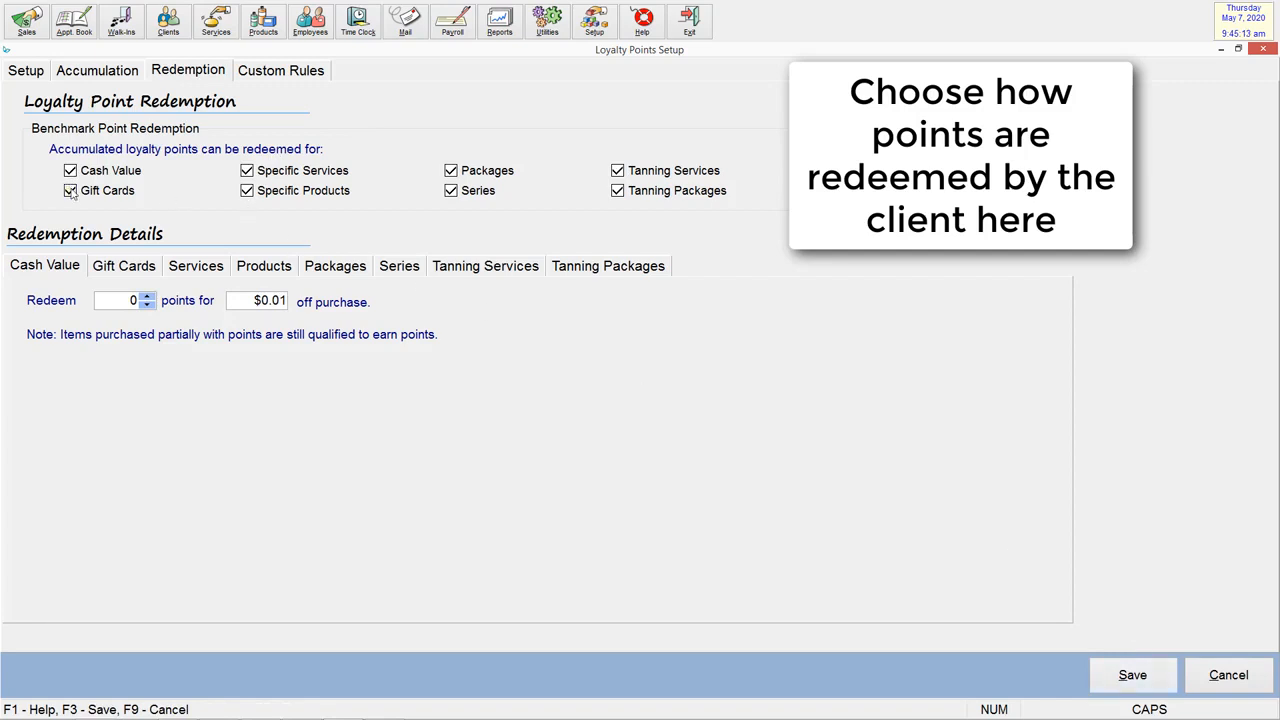
left_click(247, 170)
left_click(247, 190)
left_click(451, 170)
left_click(451, 190)
left_click(617, 170)
left_click(617, 190)
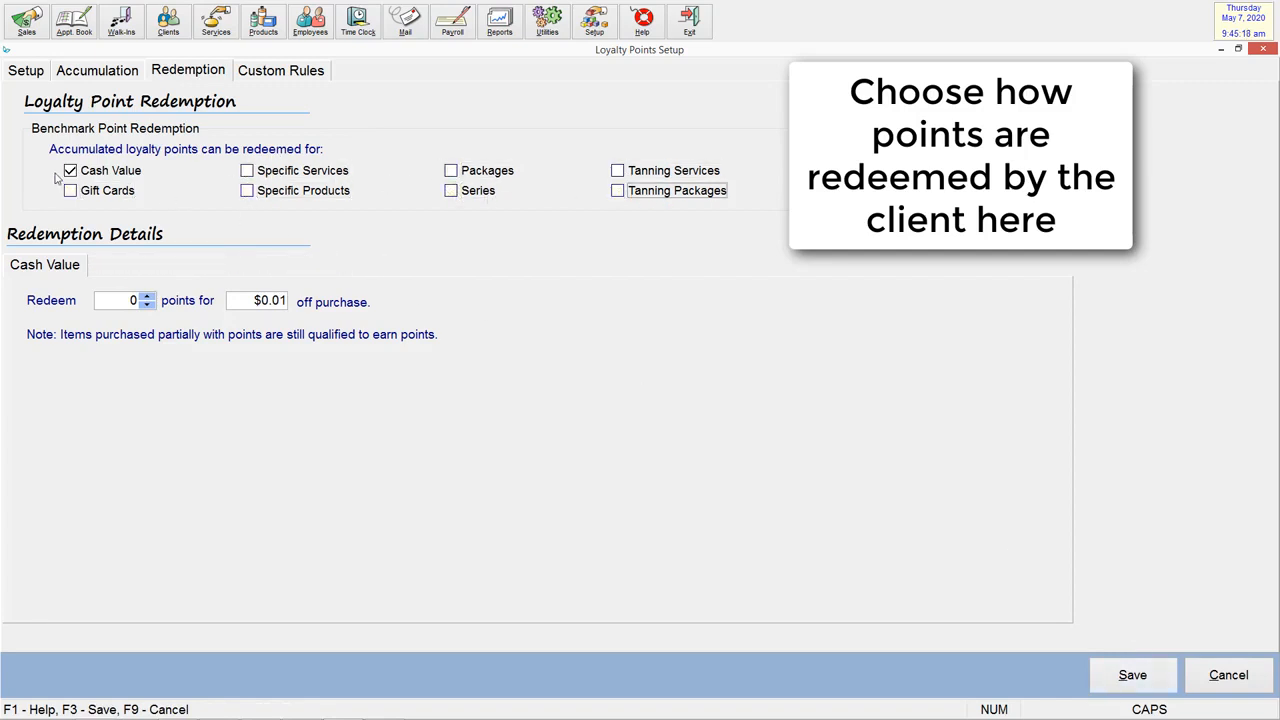
Step: Switch cash value redemption off and back on, and go through its points and dollar amount
left_click(71, 171)
left_click(71, 171)
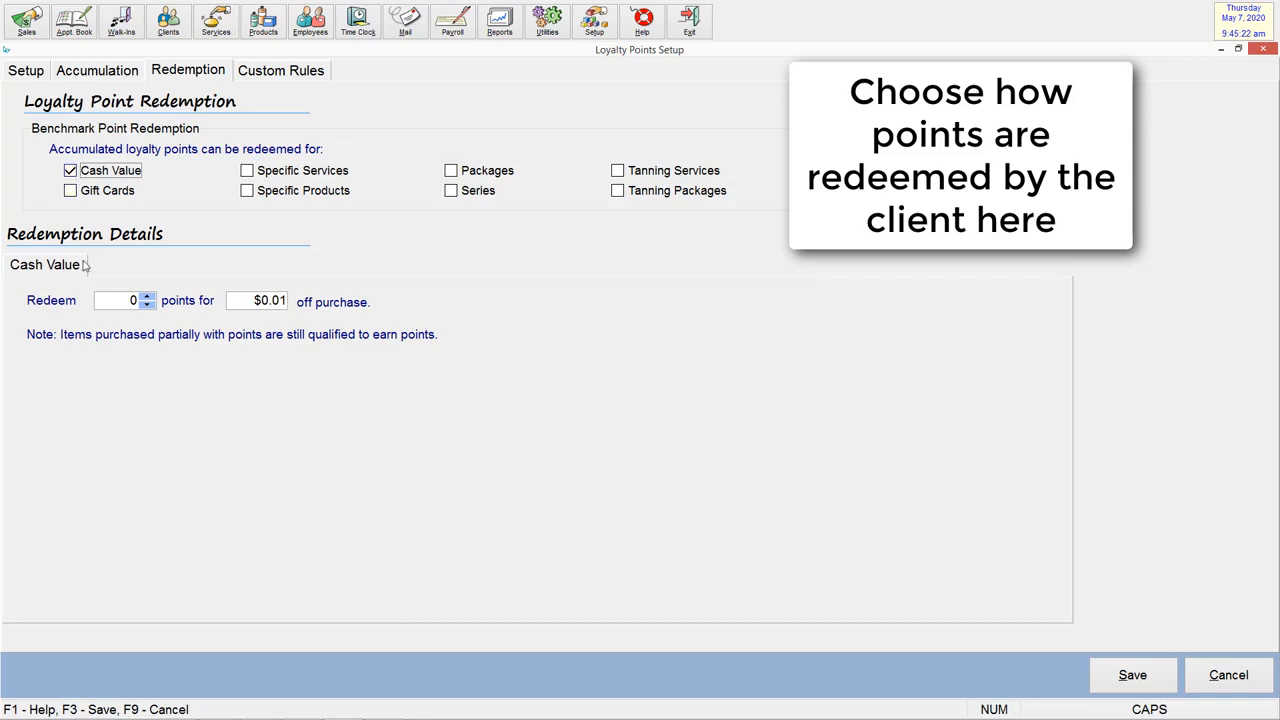
left_click(113, 296)
left_click(233, 298)
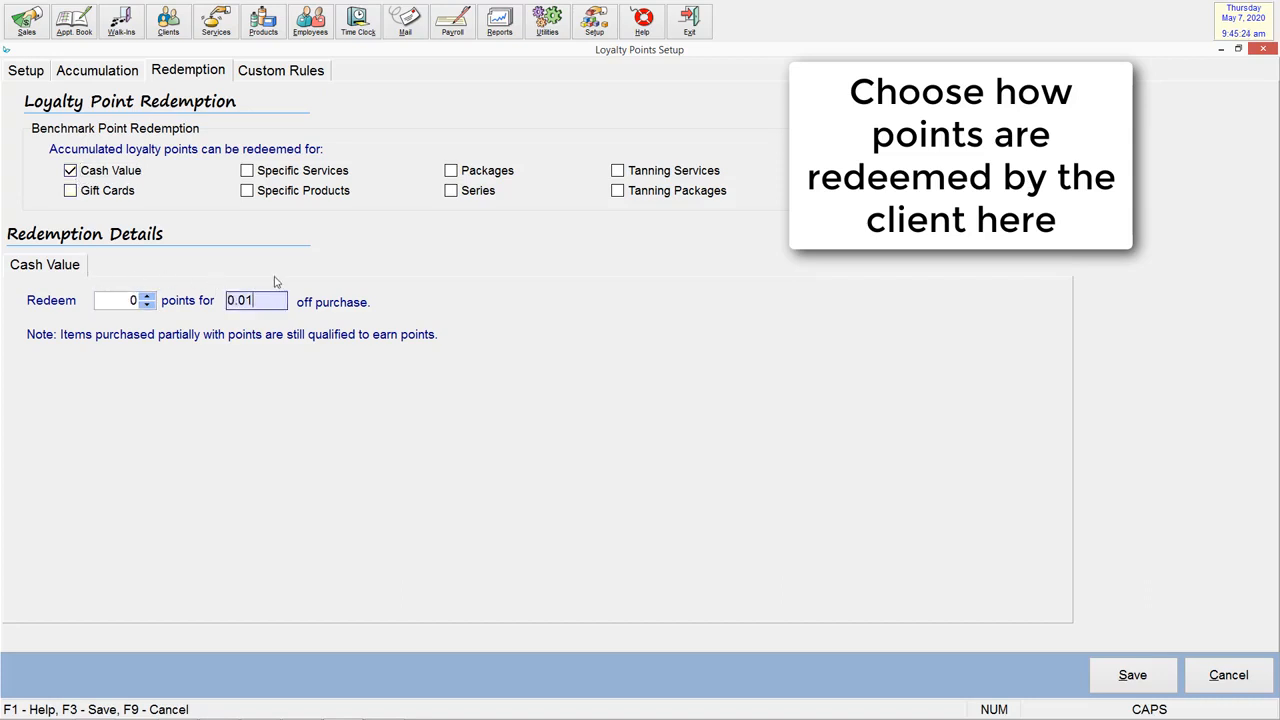
Step: Try gift card redemption in place of cash value, adding a blank reward entry, and disable gift cards again
left_click(70, 190)
left_click(71, 171)
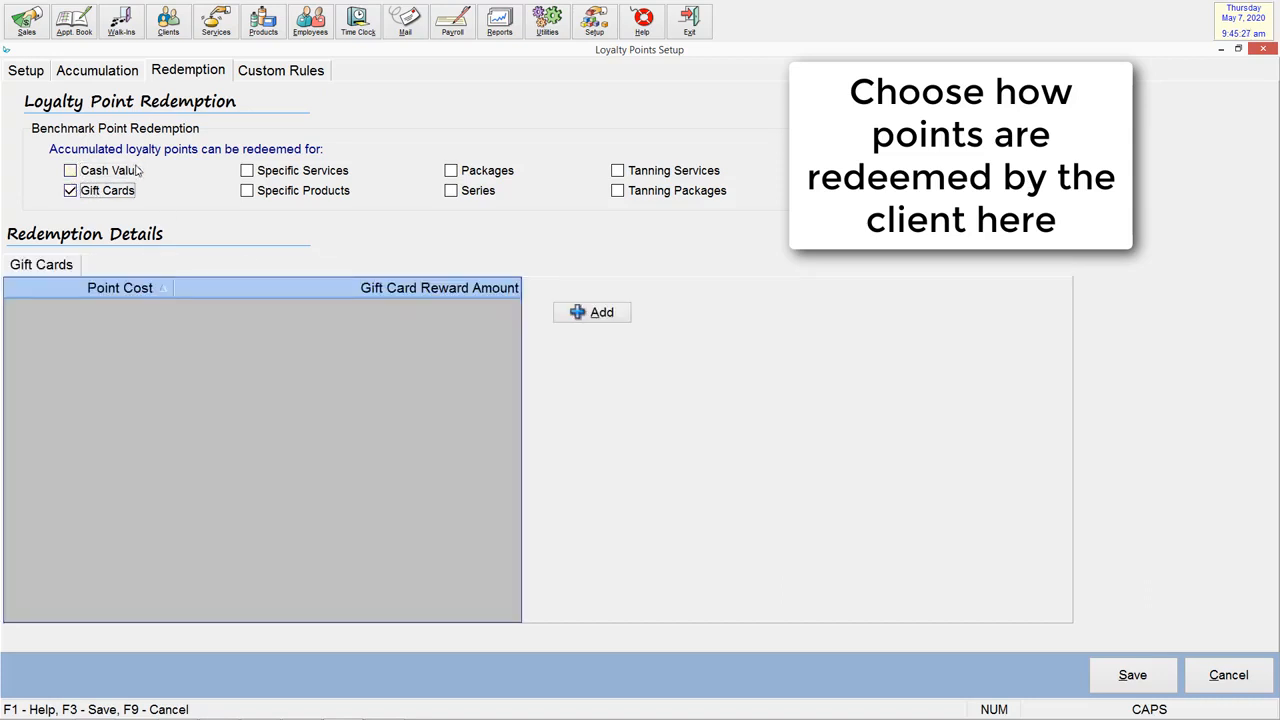
left_click(590, 312)
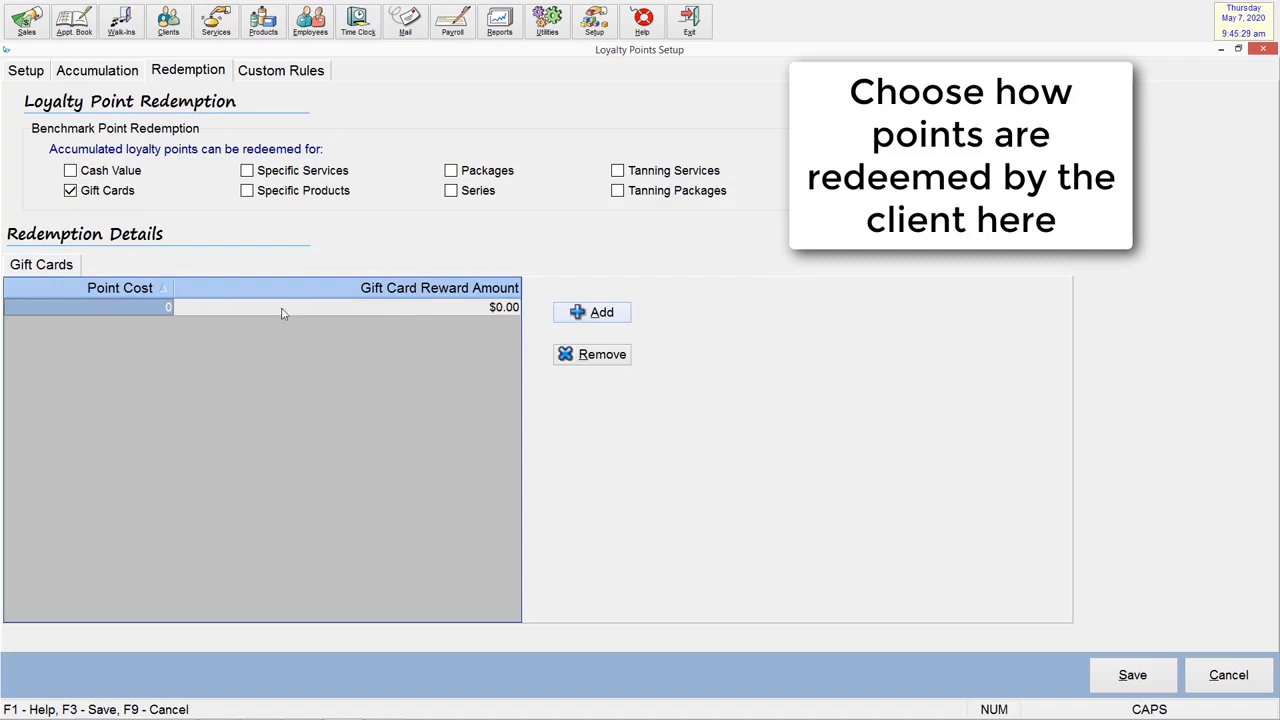
left_click(506, 311)
left_click(70, 190)
Step: Try redemption for specific services and for specific products, going through the point costs of each
left_click(246, 170)
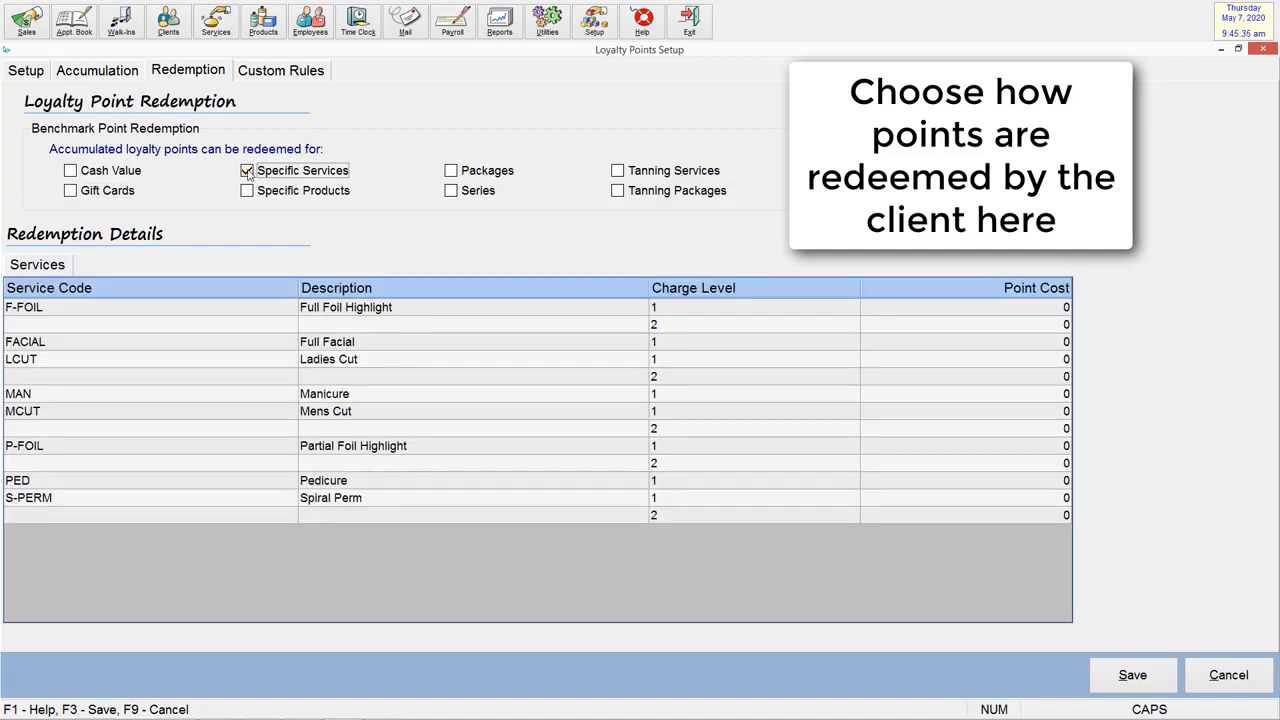
left_click(1044, 332)
left_click(1044, 340)
left_click(246, 190)
left_click(246, 170)
left_click(12, 307)
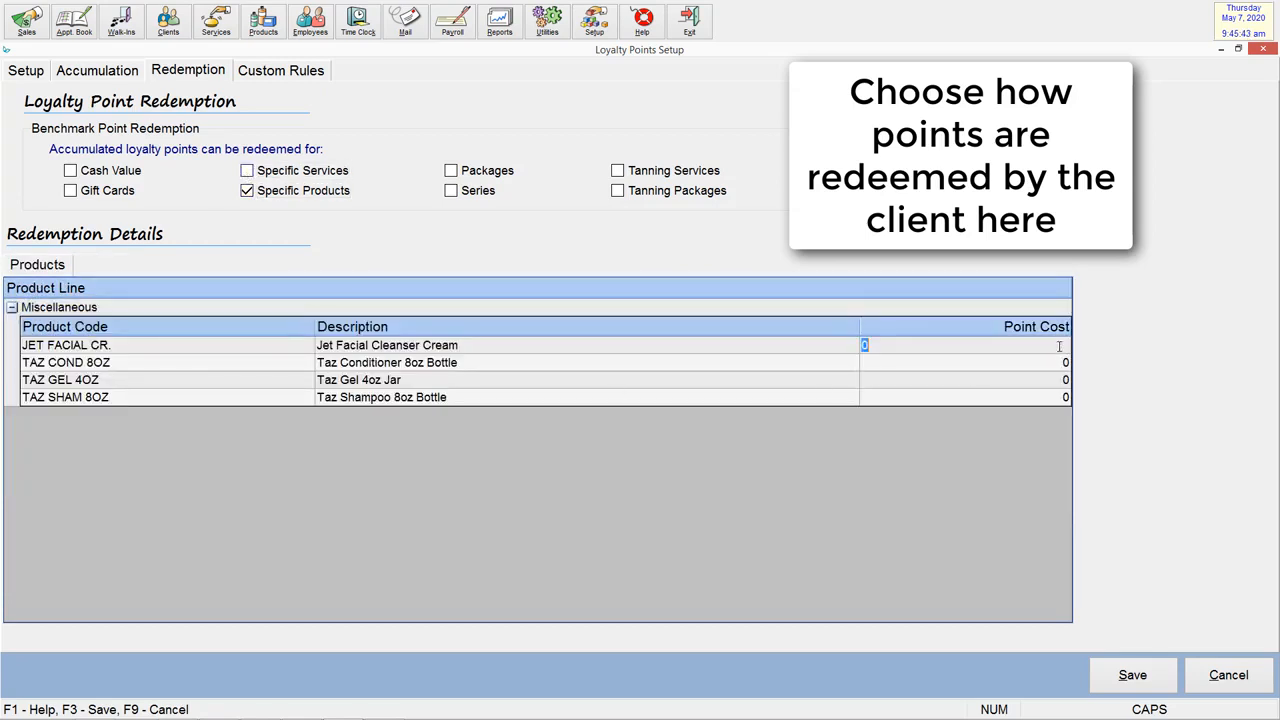
left_click(246, 190)
Step: Try the package, series, tanning service and tanning package redemption options, disabling each again
left_click(450, 170)
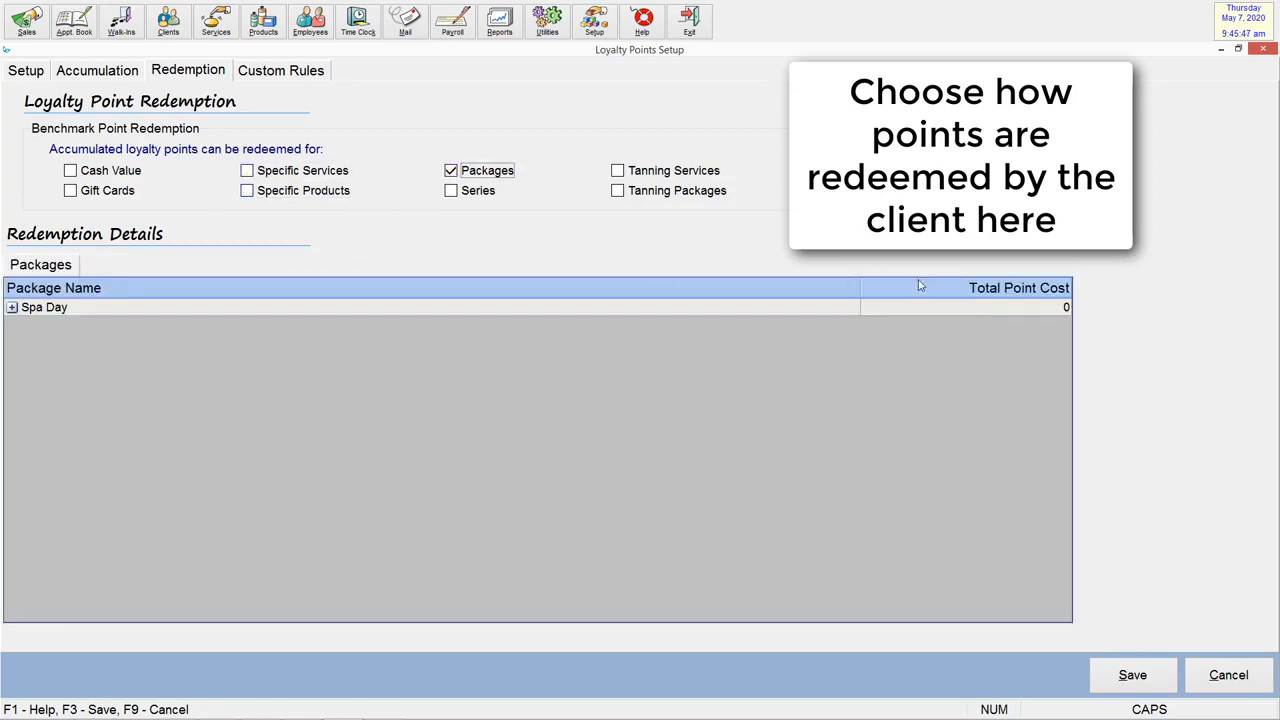
left_click(450, 190)
left_click(450, 170)
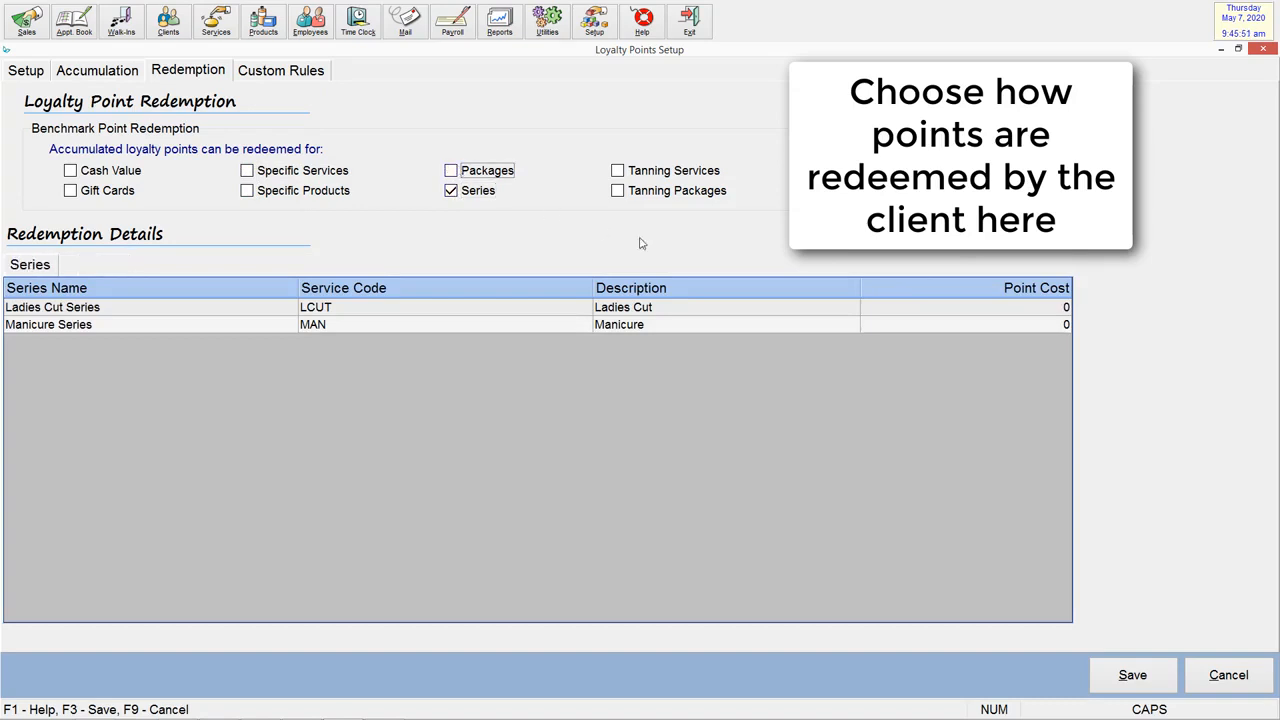
left_click(450, 190)
left_click(617, 170)
left_click(617, 190)
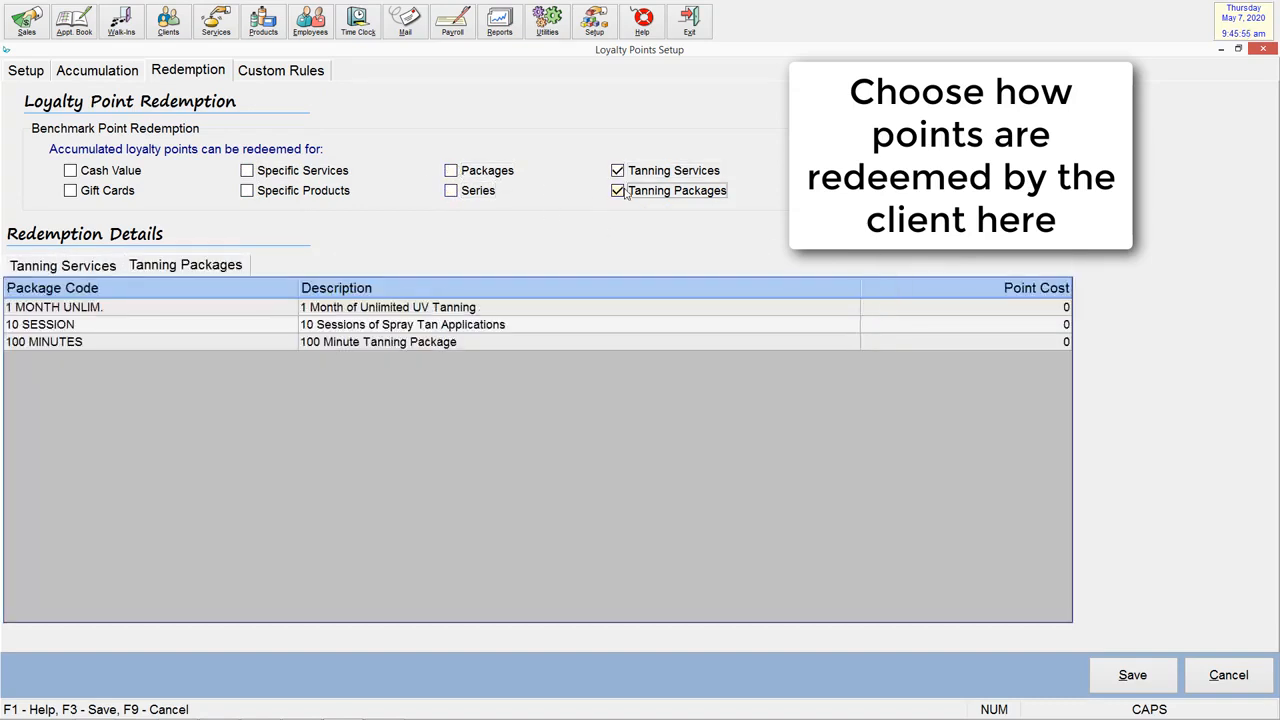
left_click(617, 190)
left_click(617, 170)
Step: Enable cash value redemption at 5 points for $1.00 off a purchase, and save the setup
left_click(110, 170)
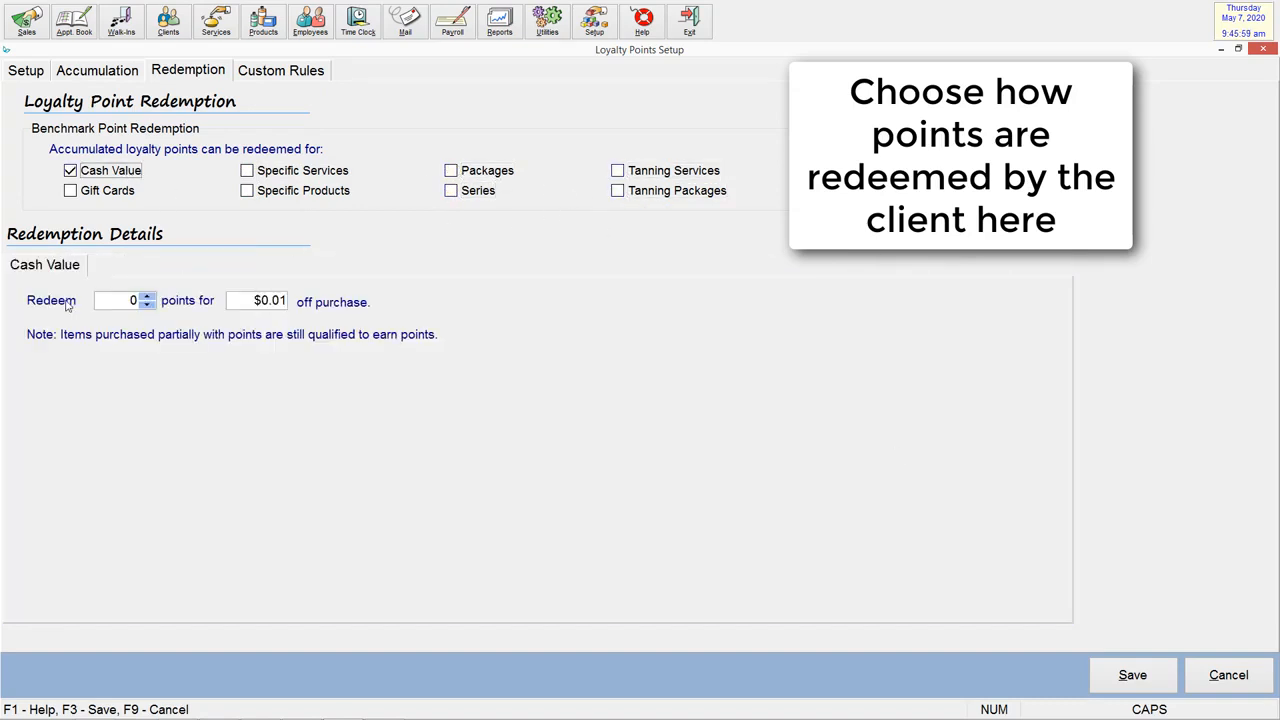
left_click(118, 297)
type("5")
key("Tab")
left_click_drag(288, 301, 173, 296)
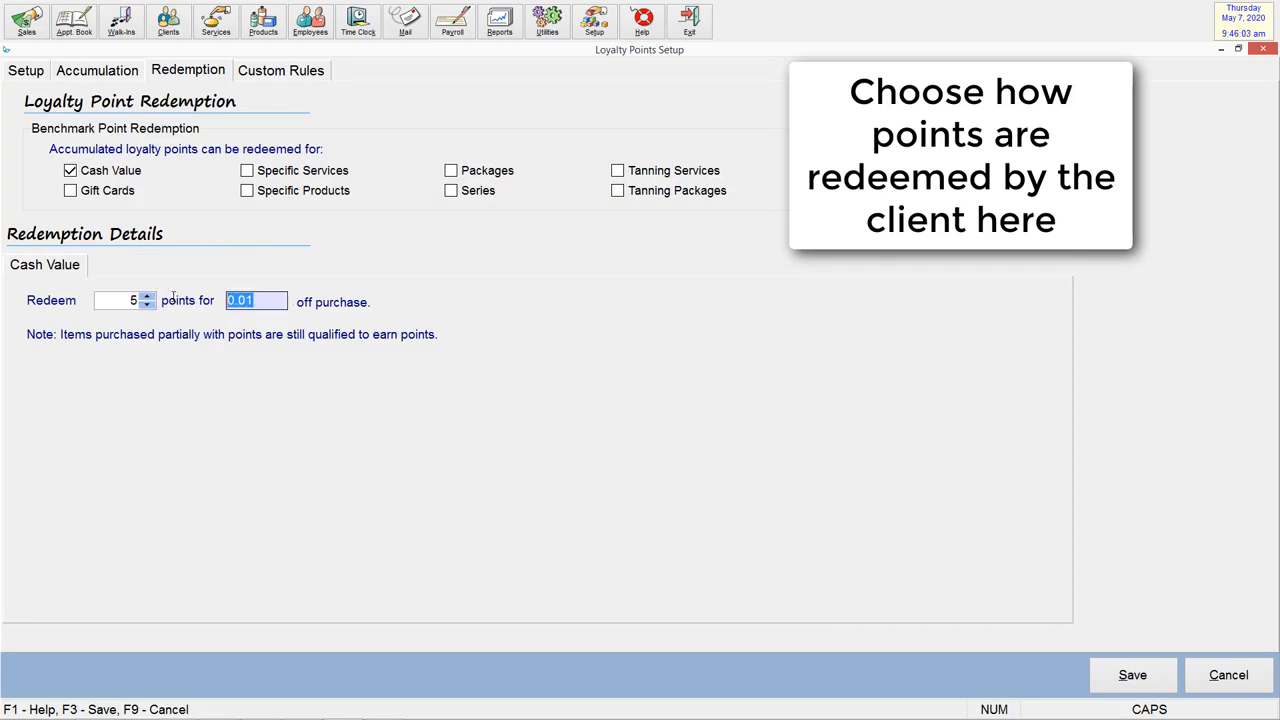
type("1")
key("F3")
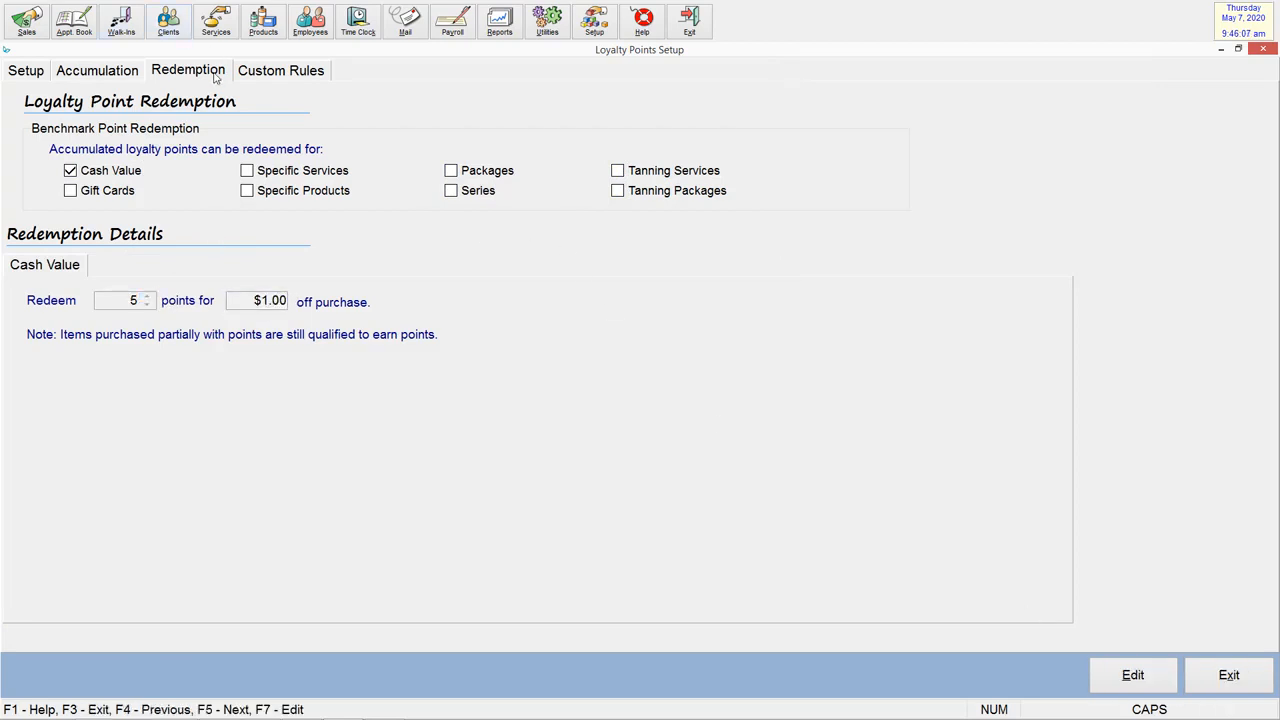
Step: Open the custom loyalty point rules
left_click(281, 72)
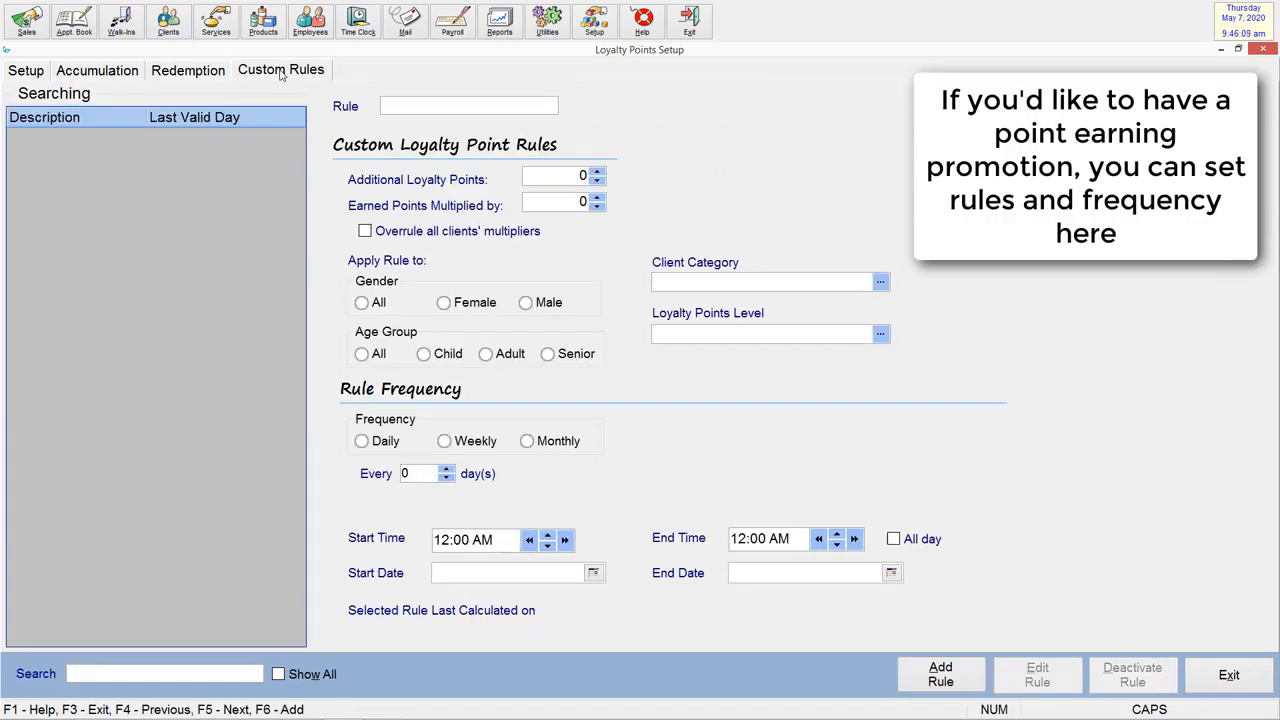